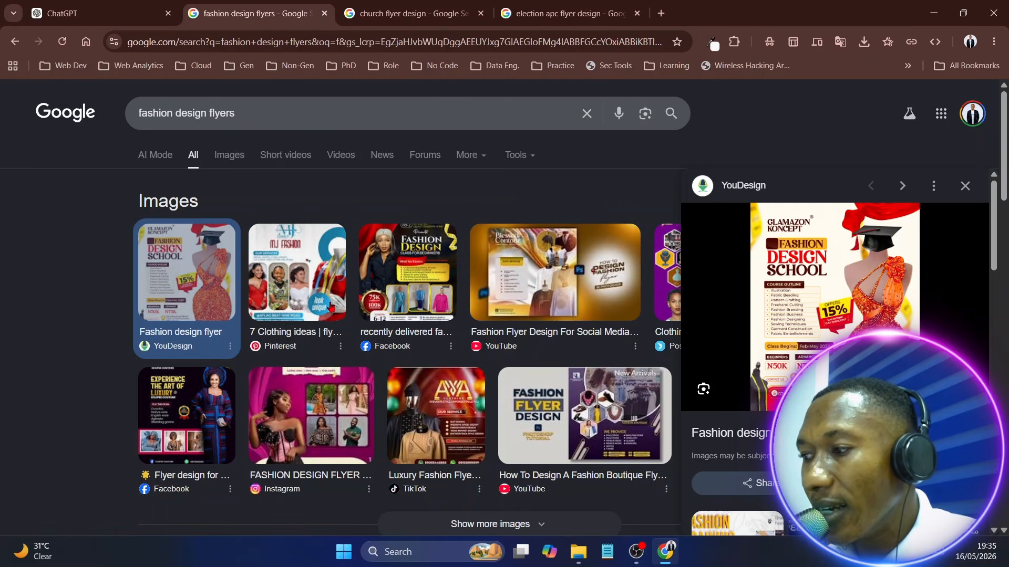
# Compare the Facebook and Pinterest fashion flyers in the image results, returning to YouDesign's fashion design flyer
pyautogui.click(403, 280)
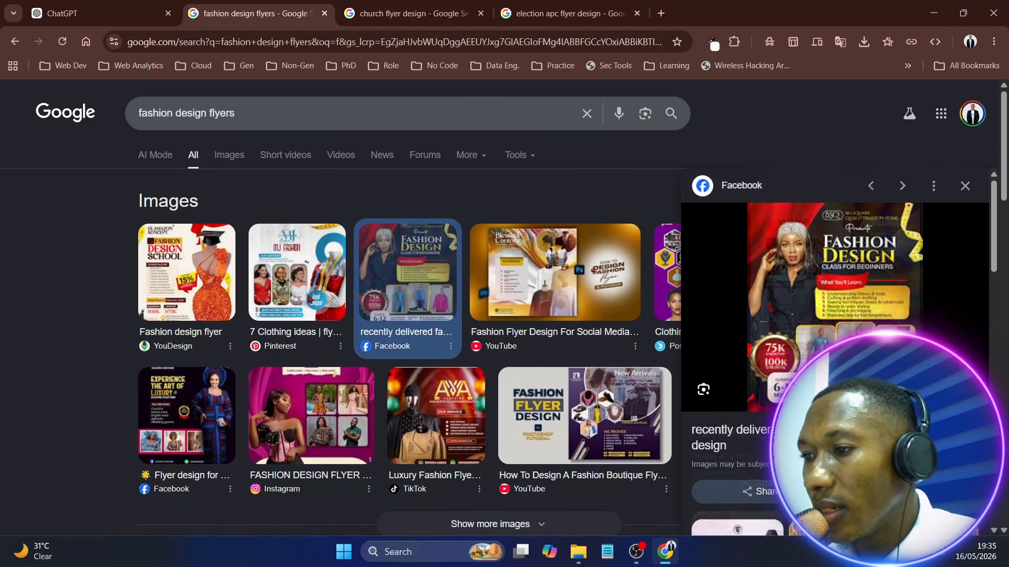
pyautogui.click(282, 281)
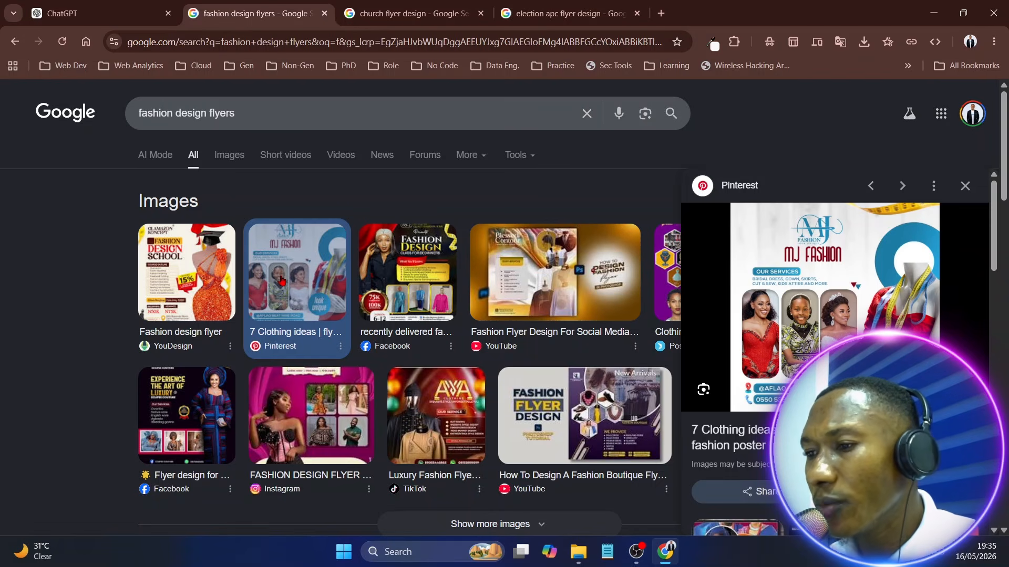
pyautogui.click(187, 266)
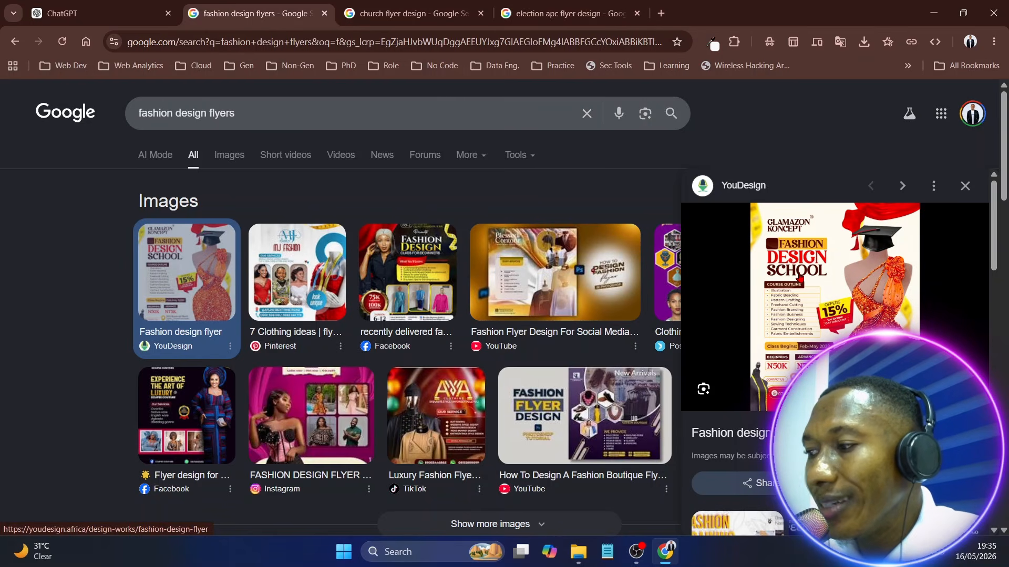
pyautogui.click(107, 19)
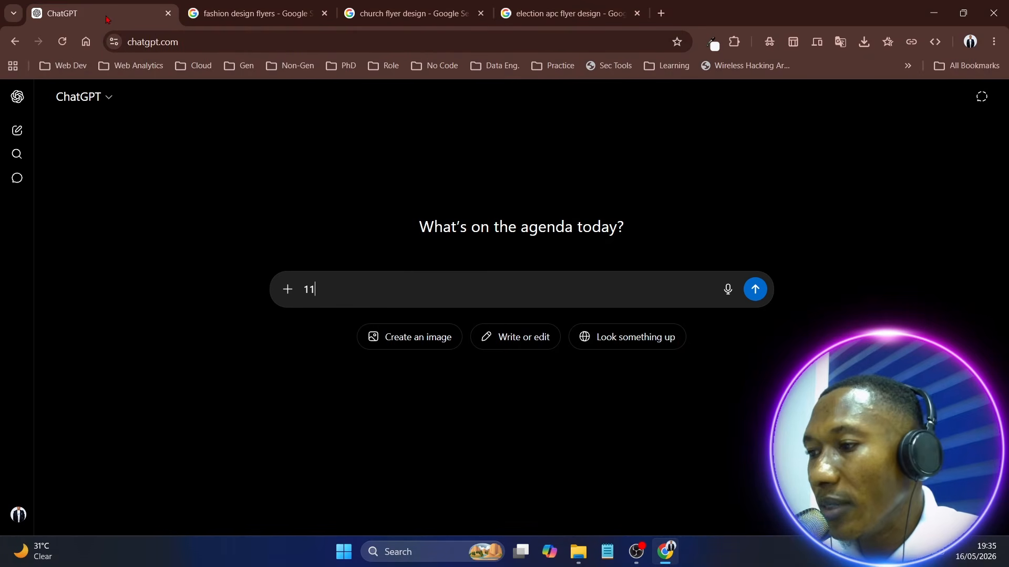
pyautogui.click(231, 12)
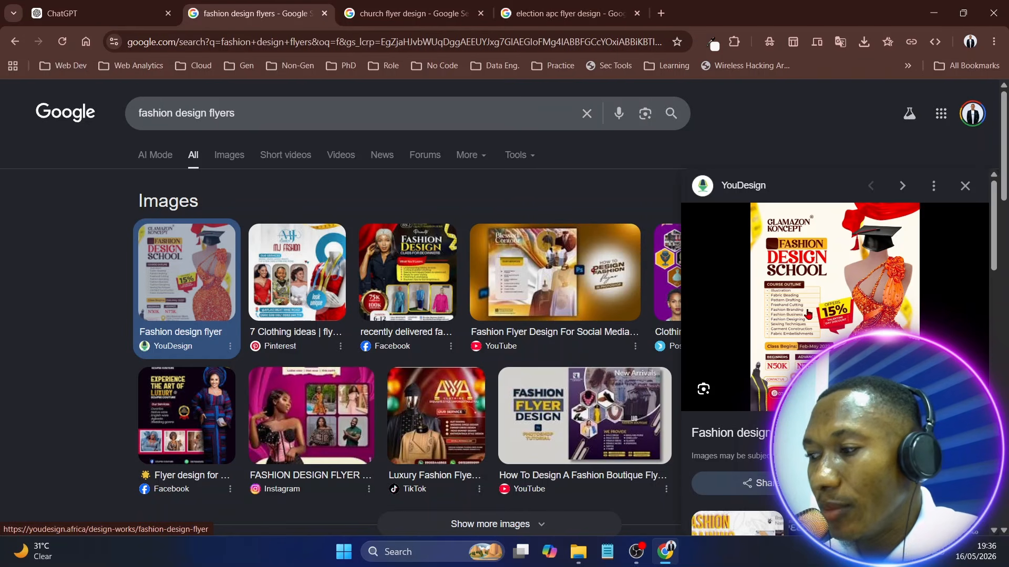
# Save YouDesign's fashion design school flyer to Downloads as the JPEG image 20240607_182026_1
pyautogui.rightClick(806, 276)
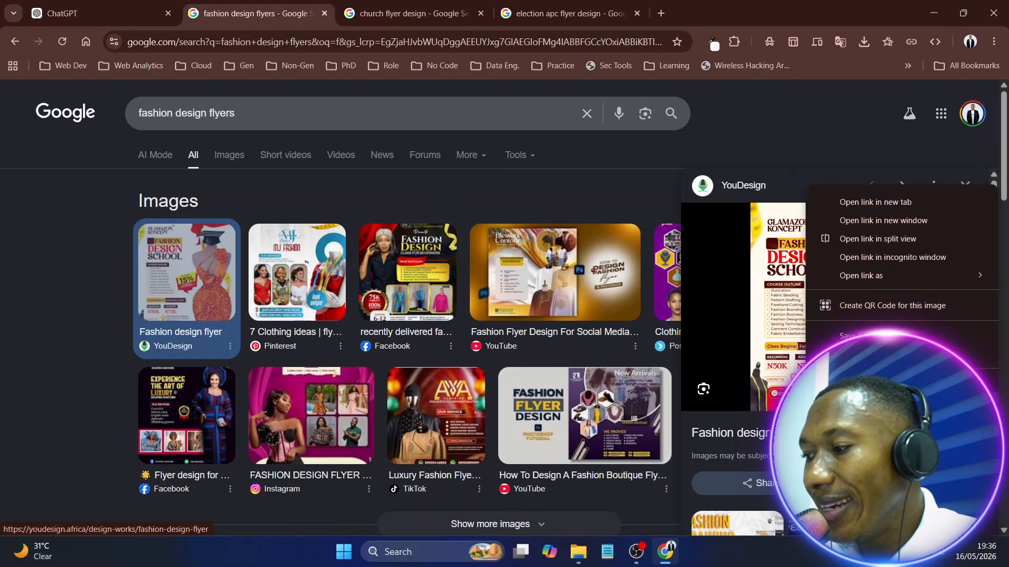
pyautogui.click(872, 336)
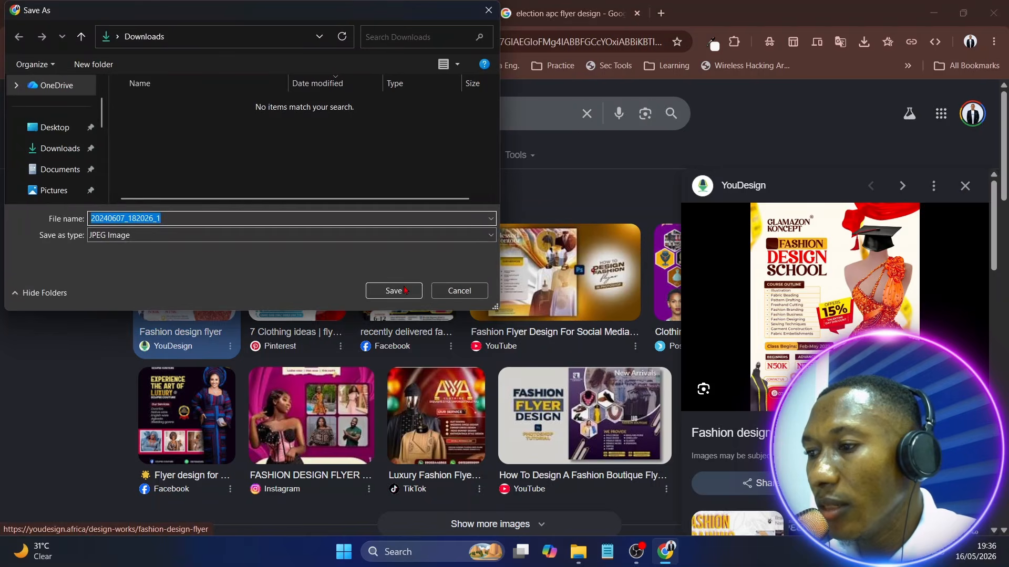
pyautogui.click(398, 292)
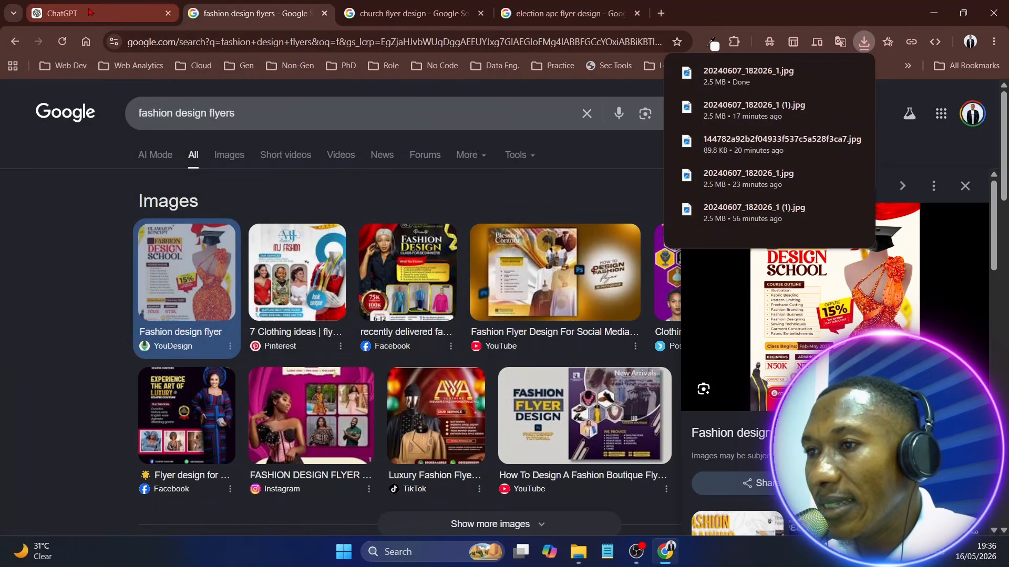
# Switch to ChatGPT, clear the draft message, attach the image 20240607_182026_1 from Downloads and send it without any text
pyautogui.click(91, 13)
pyautogui.press('BackSpace')
pyautogui.press('BackSpace')
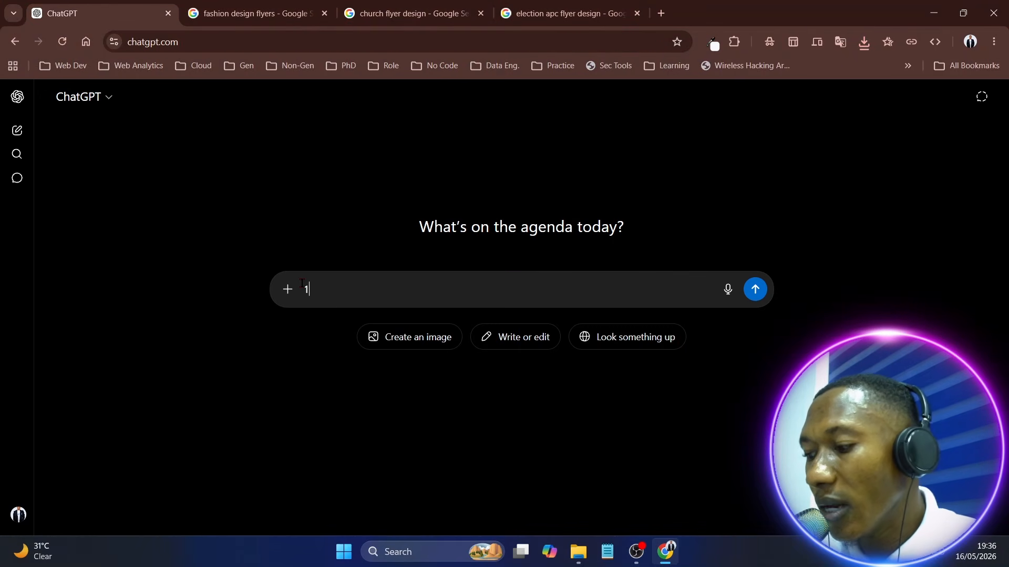
pyautogui.click(288, 289)
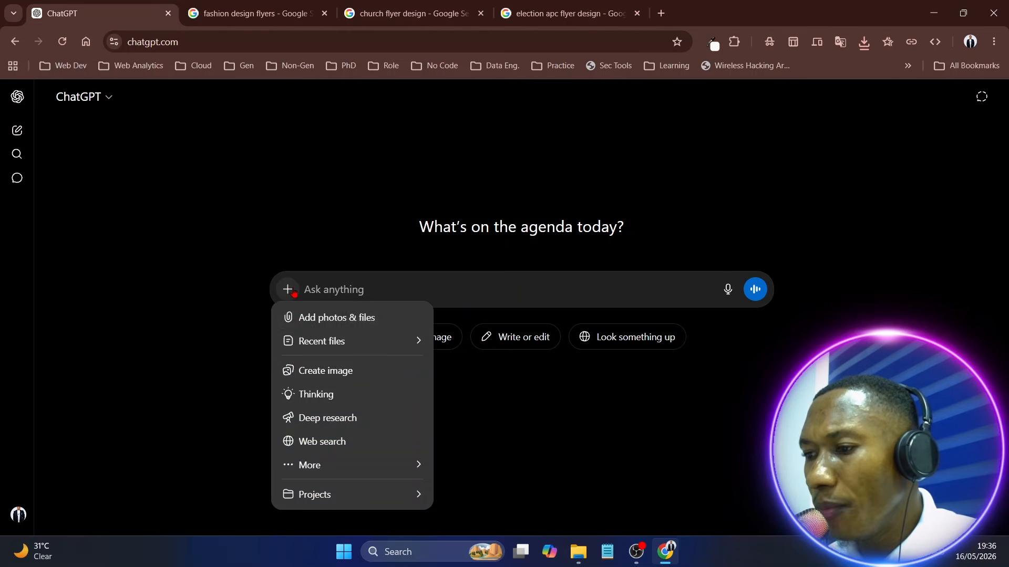
pyautogui.click(308, 321)
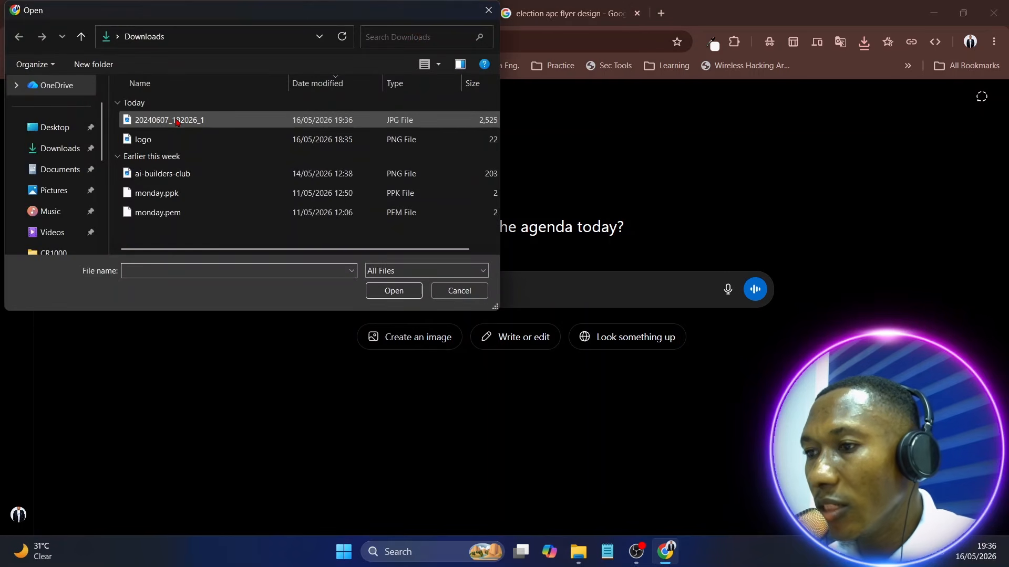
pyautogui.click(178, 121)
pyautogui.click(388, 292)
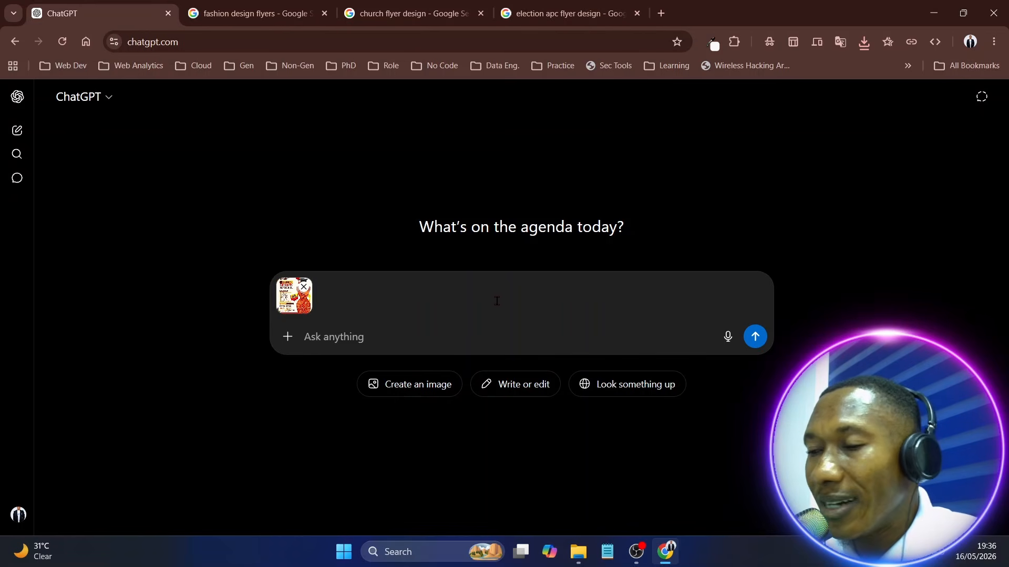
pyautogui.click(755, 338)
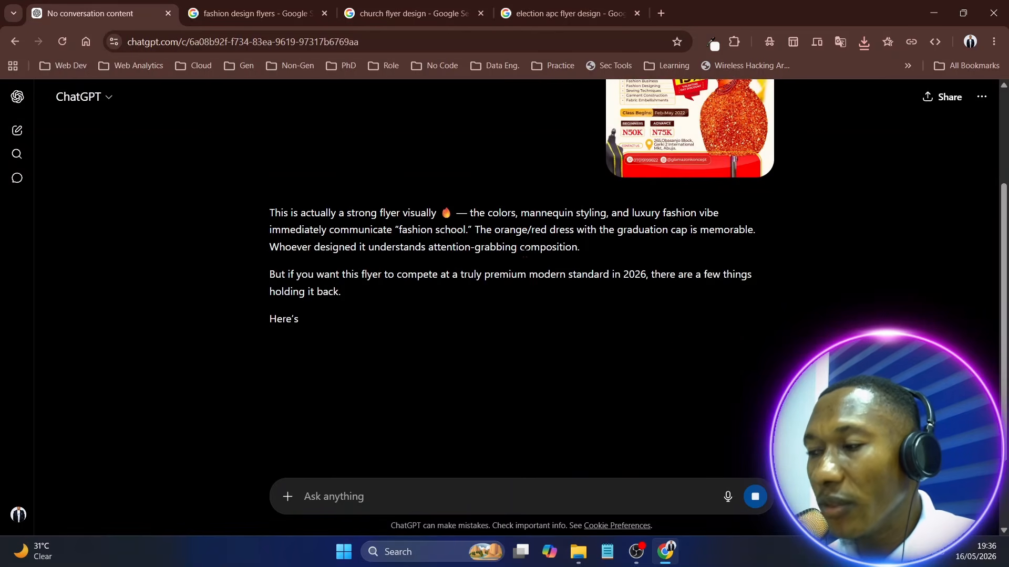
# Review the flyer feedback and start a follow-up message reading: i want to create a flyer like this for a brand called "Tessy Stylez"
pyautogui.scroll(3, 689, 180)
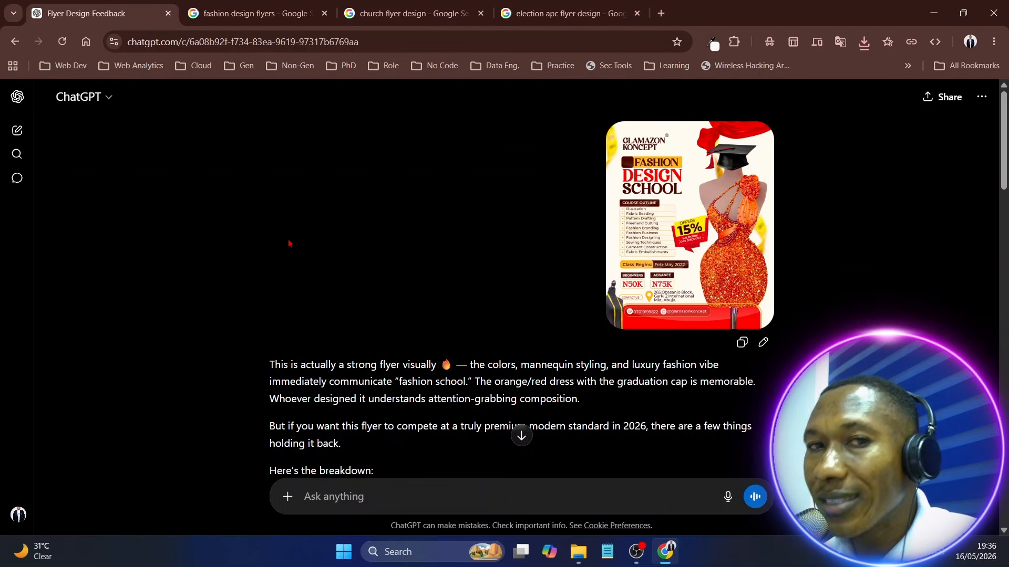
pyautogui.scroll(-20, 419, 253)
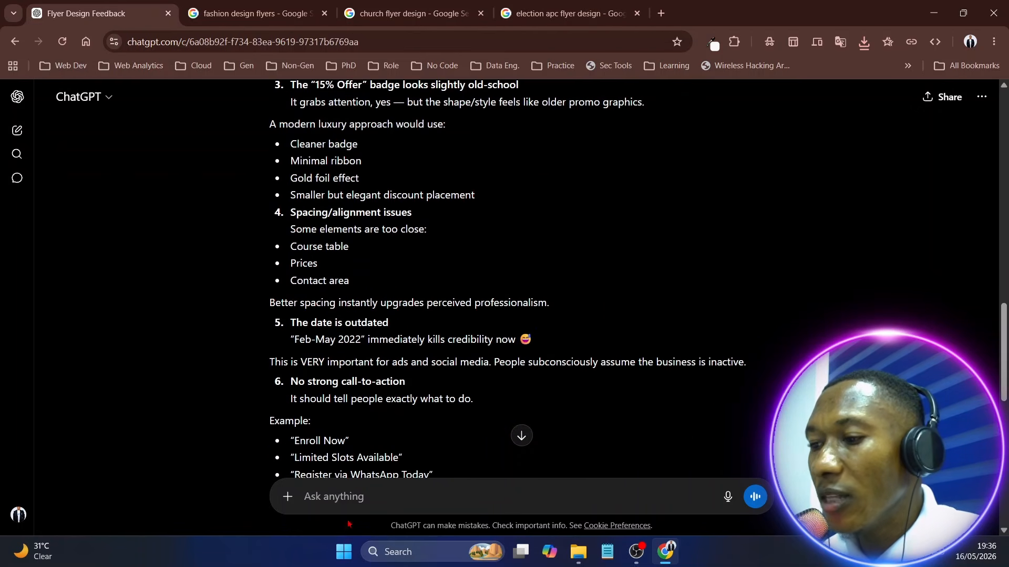
pyautogui.scroll(-10, 352, 504)
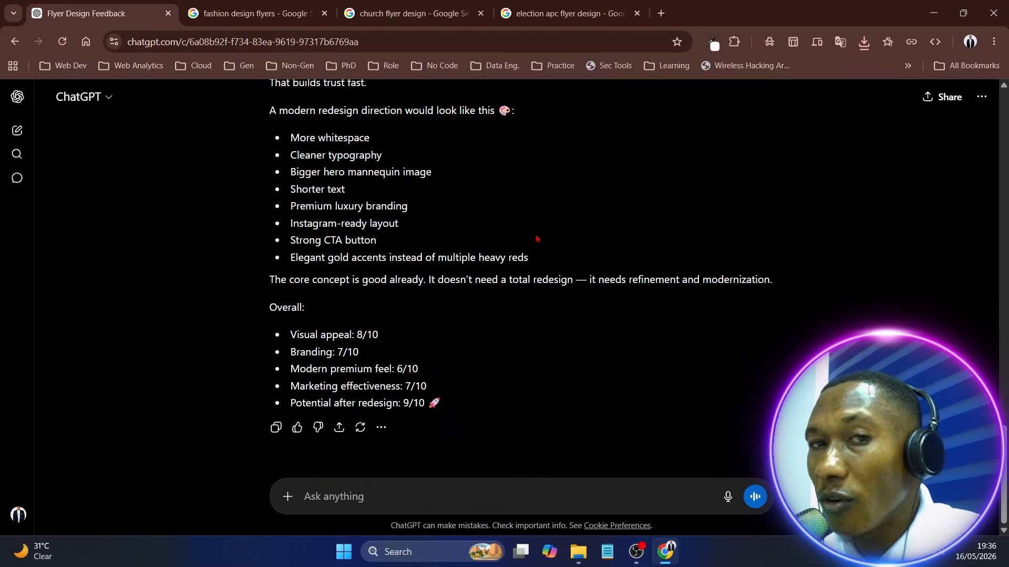
pyautogui.click(354, 496)
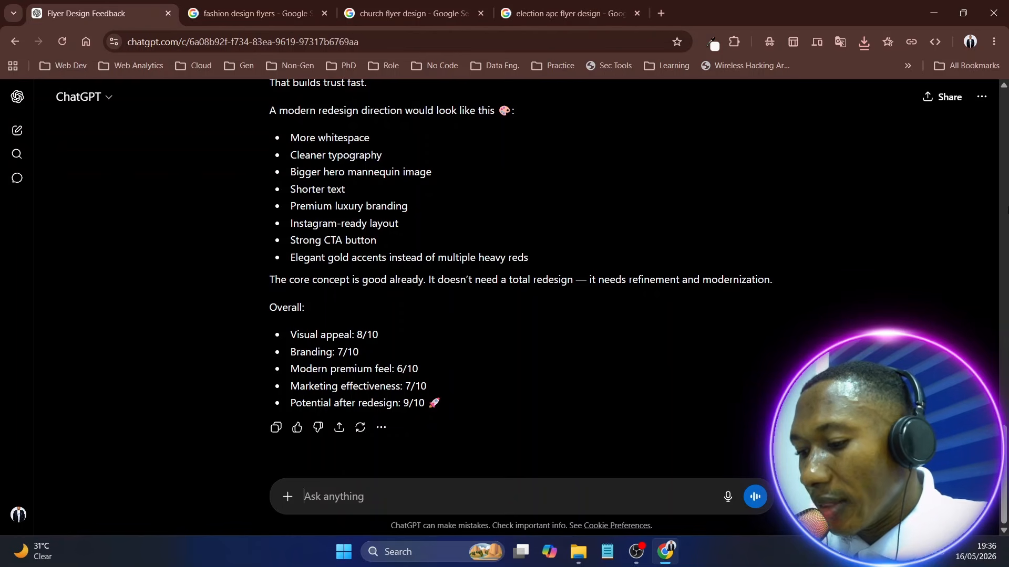
pyautogui.write('i want ')
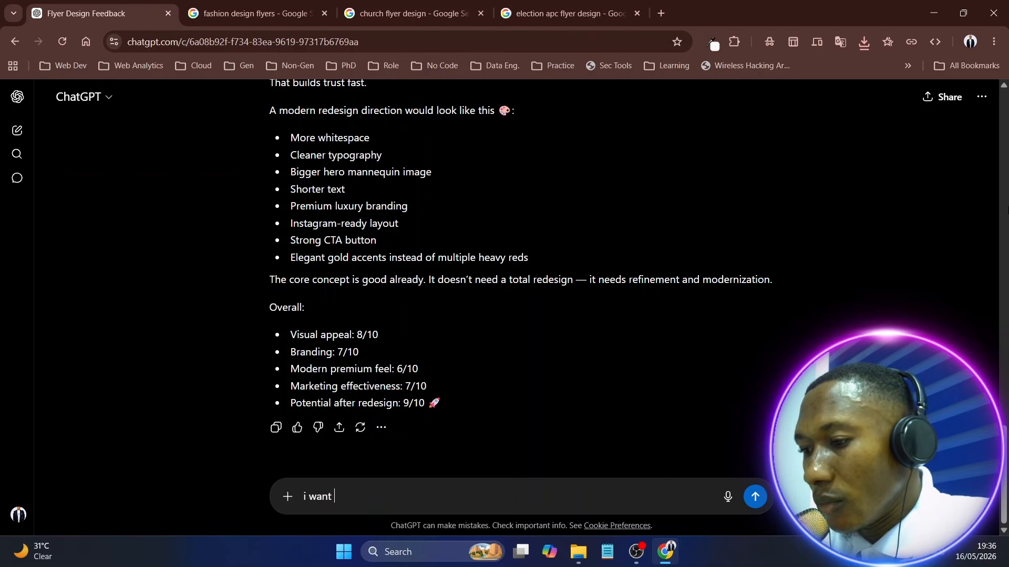
pyautogui.write('to crrea')
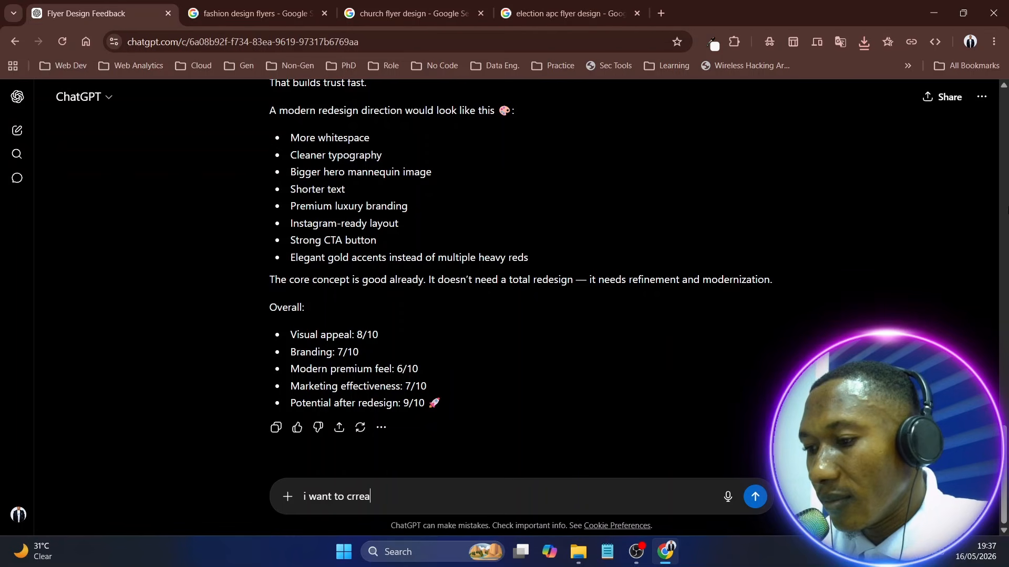
pyautogui.press('BackSpace')
pyautogui.press('BackSpace')
pyautogui.press('BackSpace')
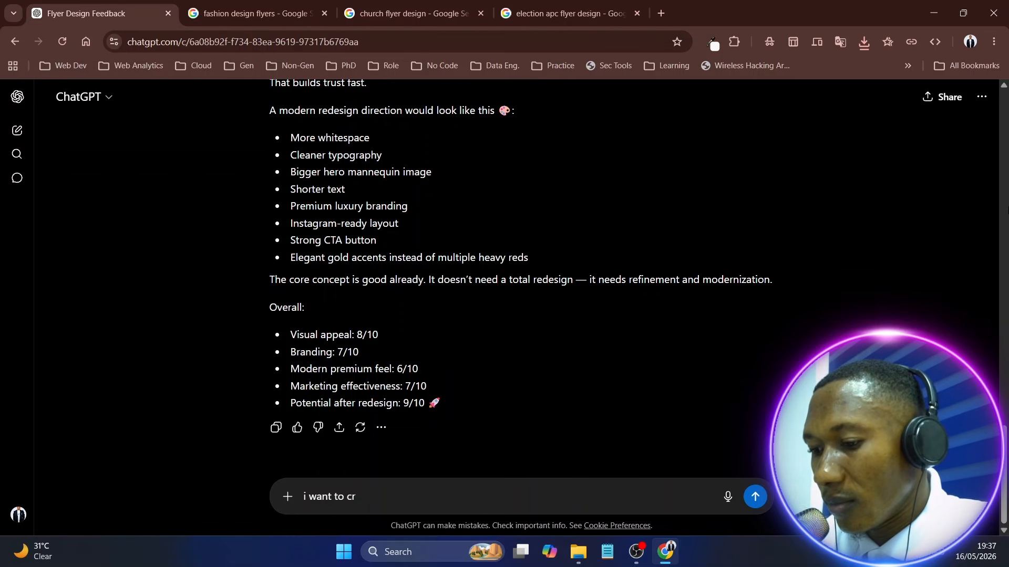
pyautogui.write('eate ')
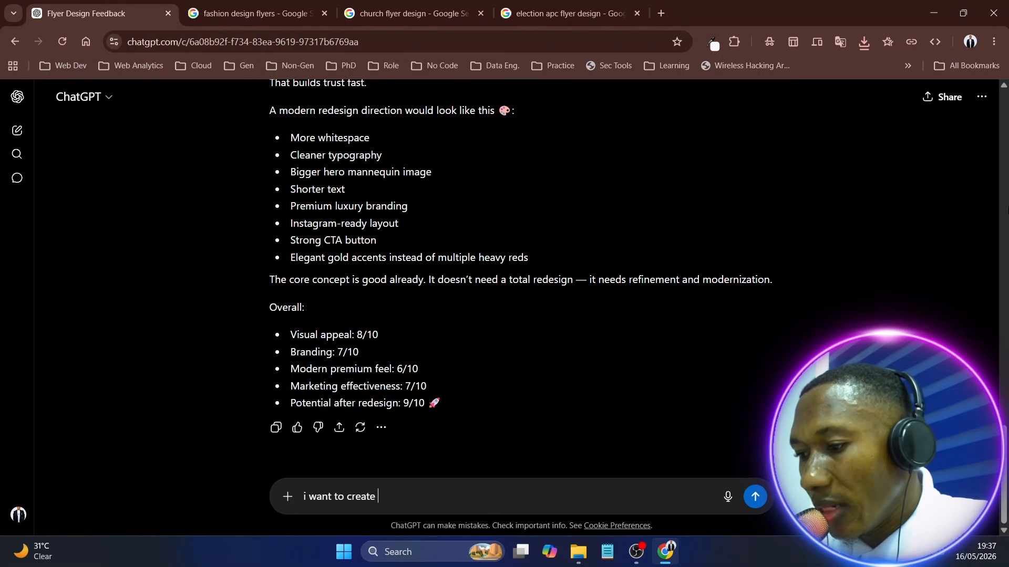
pyautogui.write('a flye')
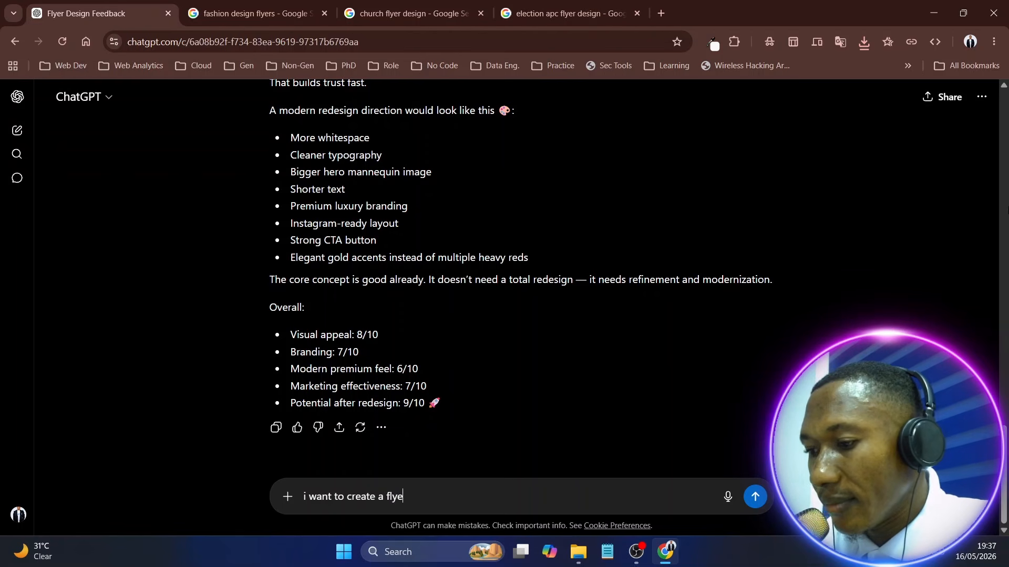
pyautogui.write('r like th')
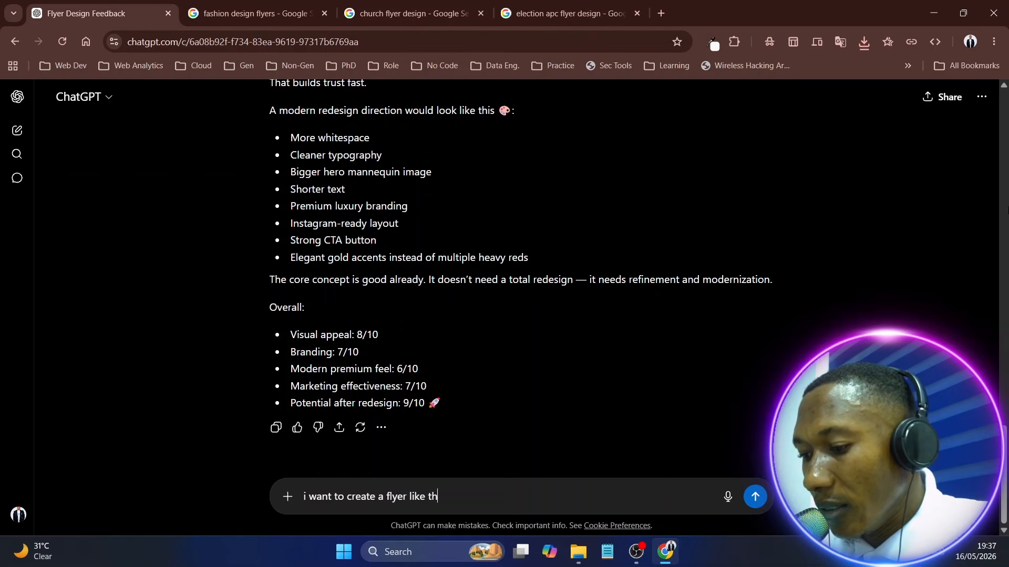
pyautogui.write('is for a ')
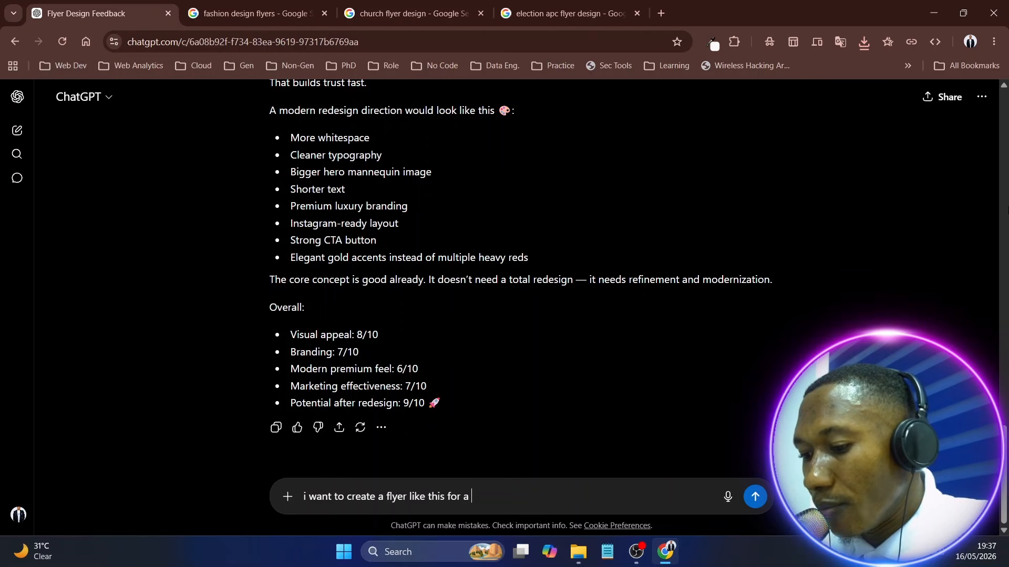
pyautogui.write('brand')
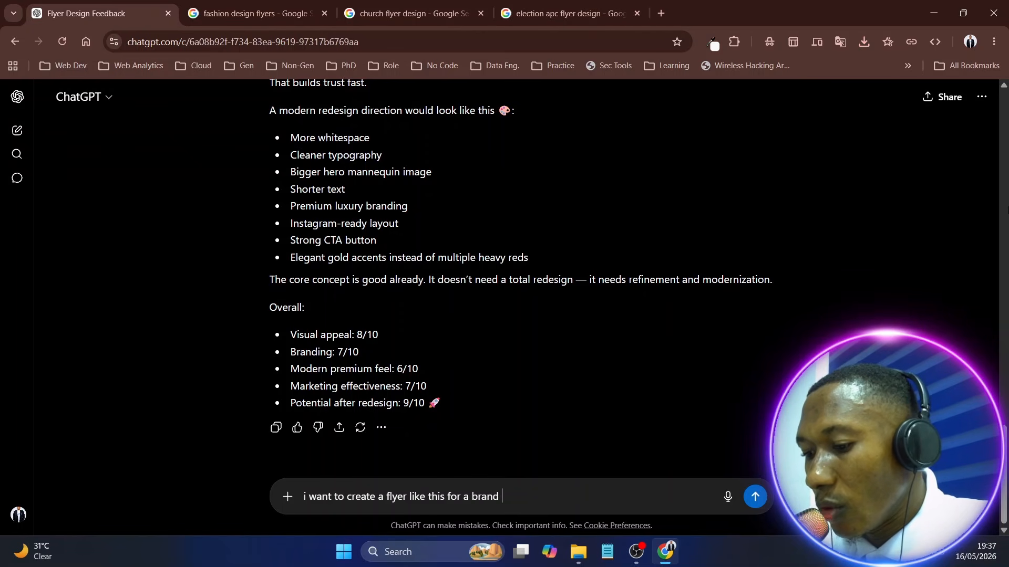
pyautogui.write(' called ')
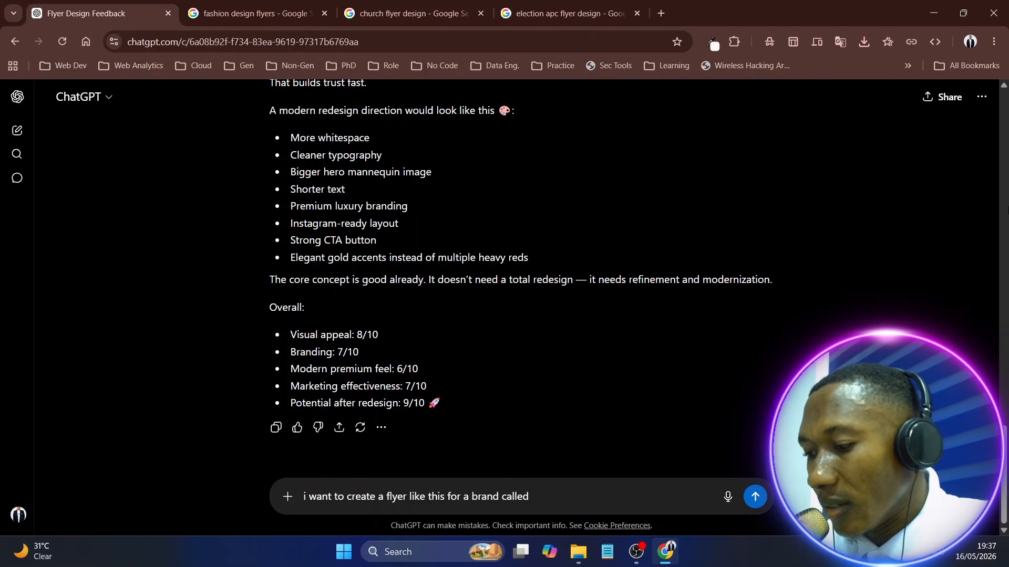
pyautogui.write('"T')
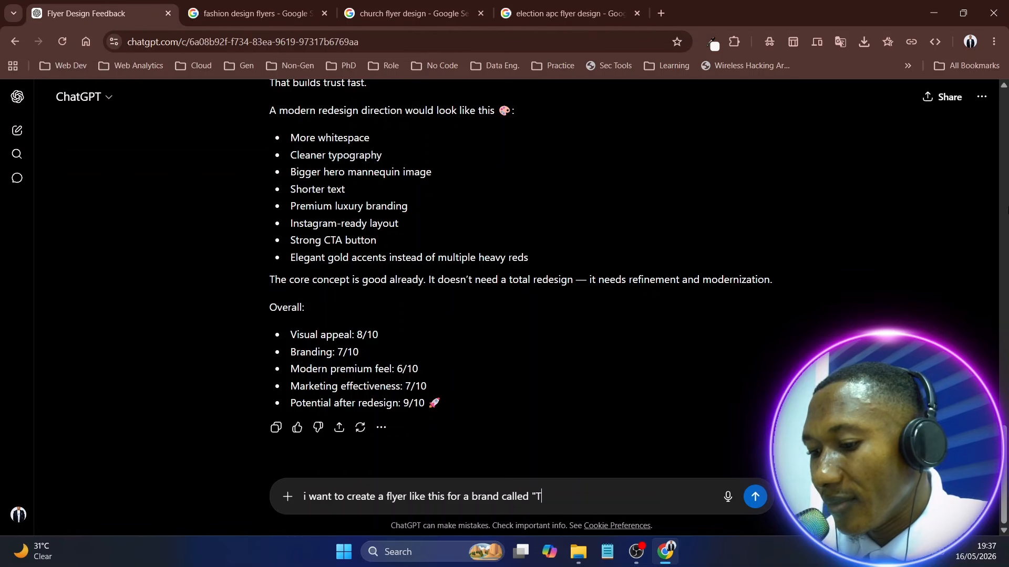
pyautogui.write('essy ')
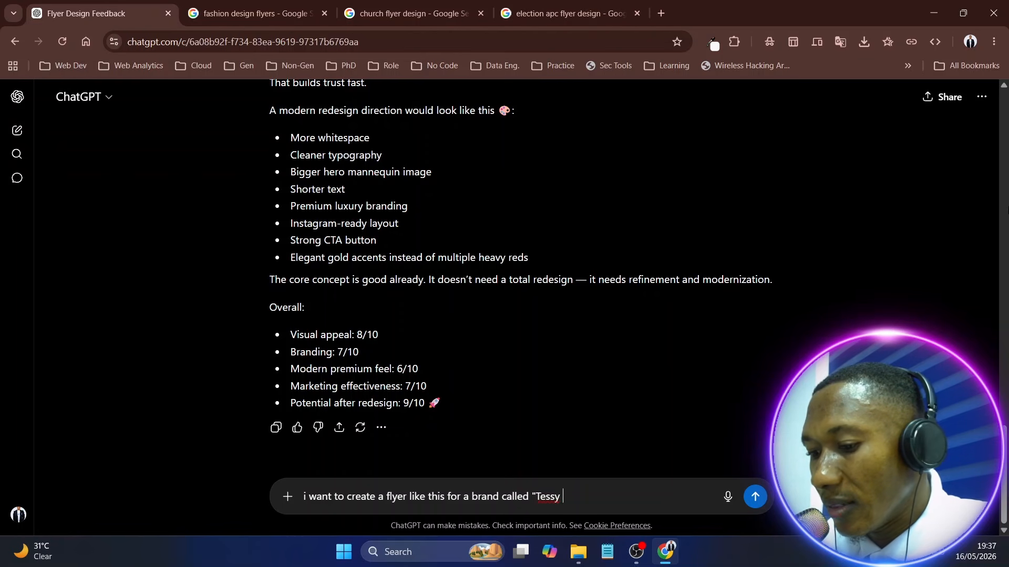
pyautogui.write('Styl')
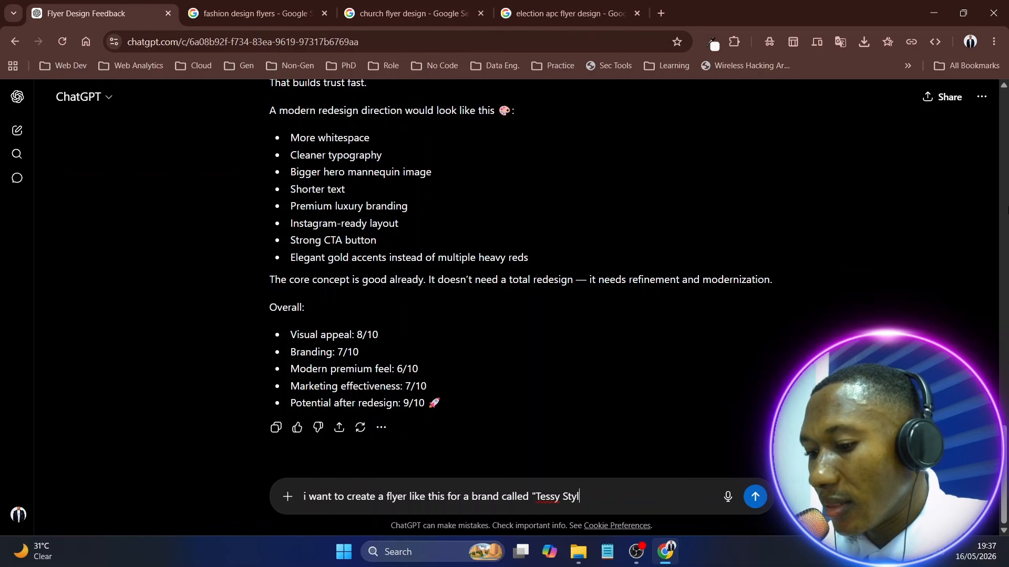
pyautogui.write('ez')
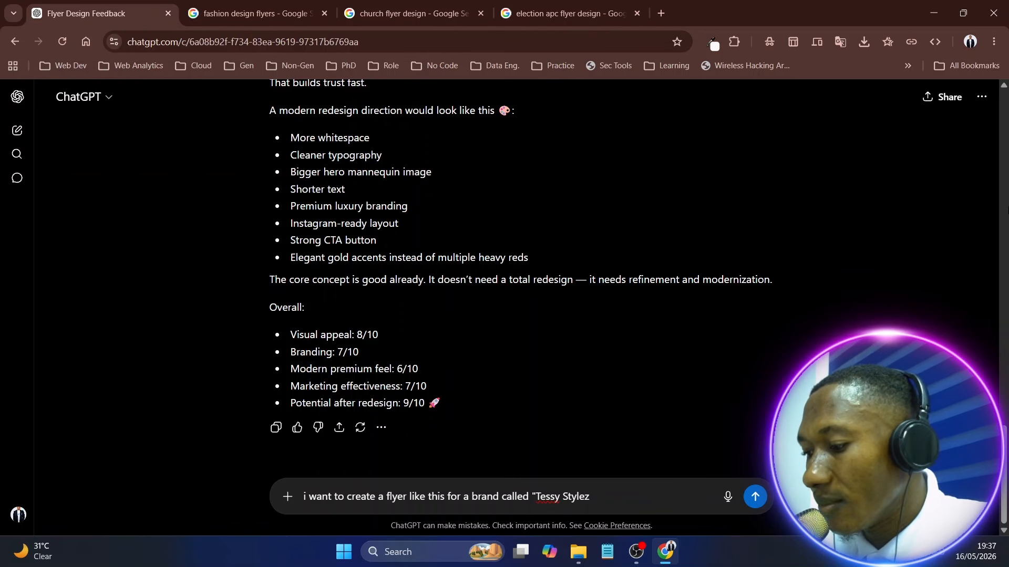
pyautogui.write('"')
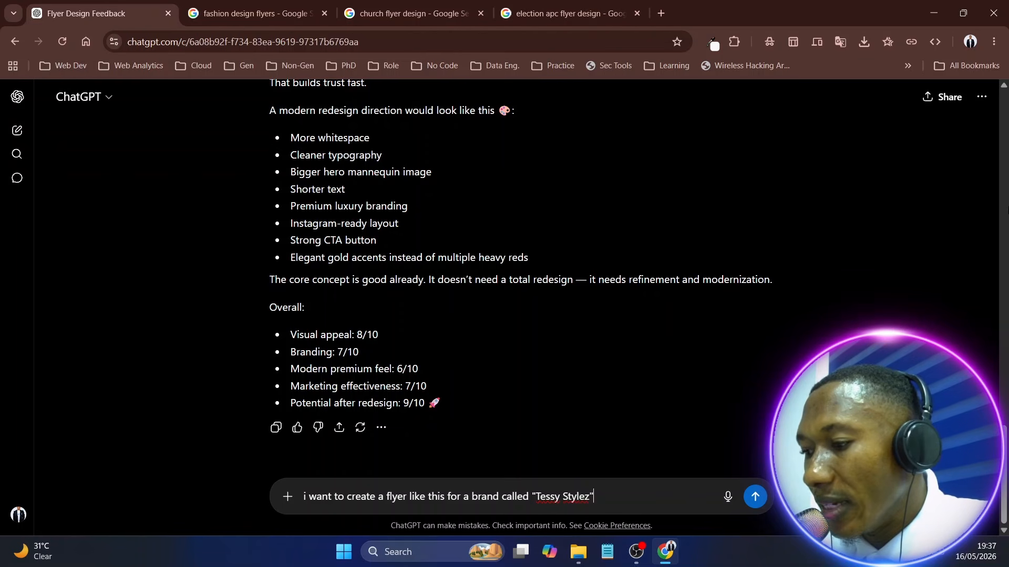
pyautogui.write(', ')
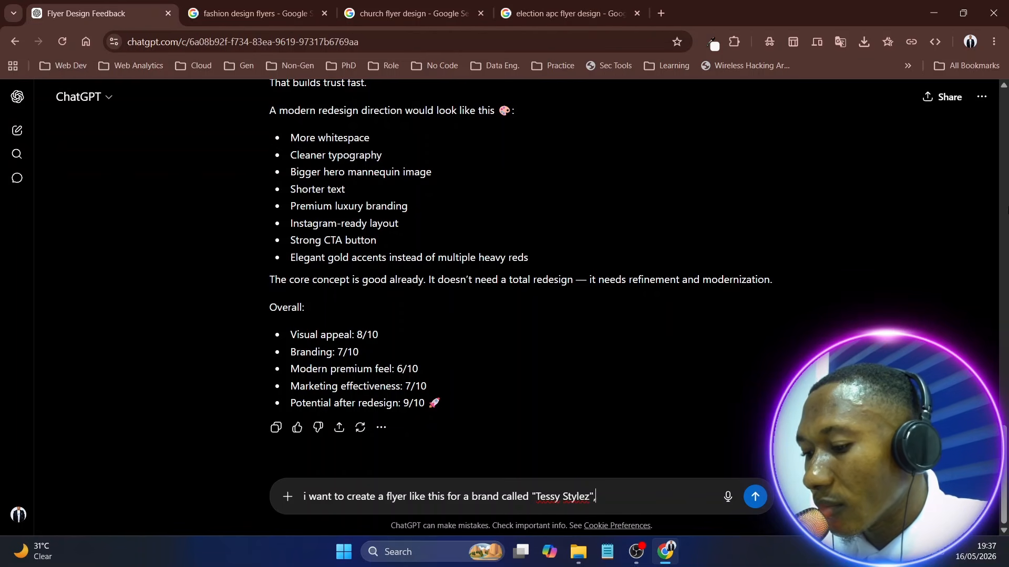
pyautogui.write('give m')
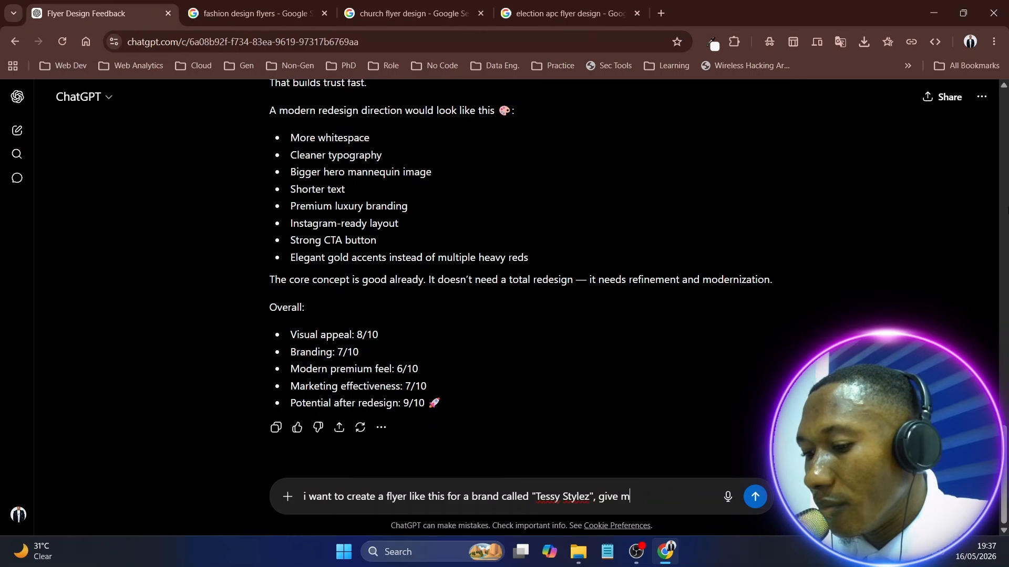
pyautogui.write('e the ')
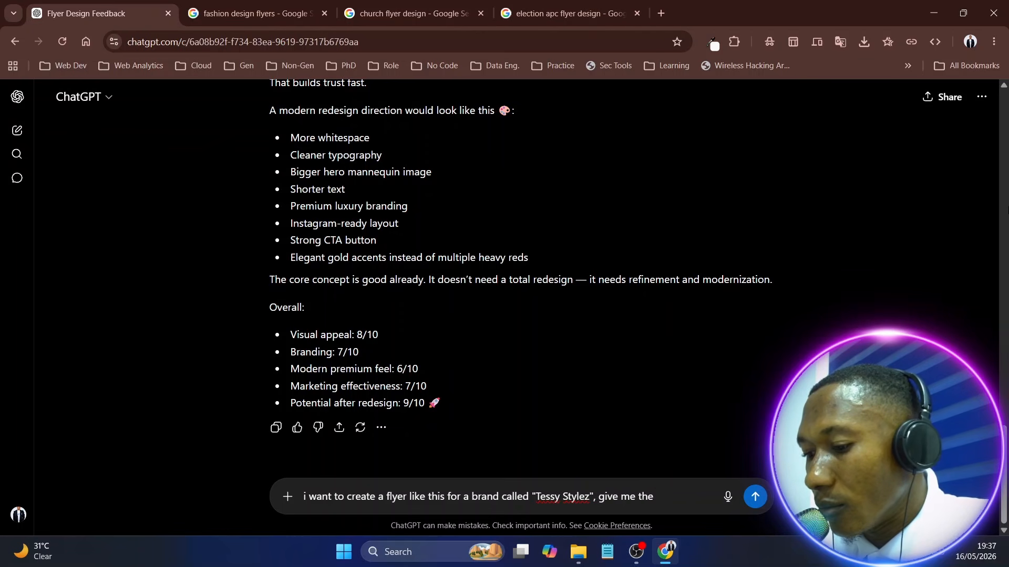
pyautogui.write('prompt ')
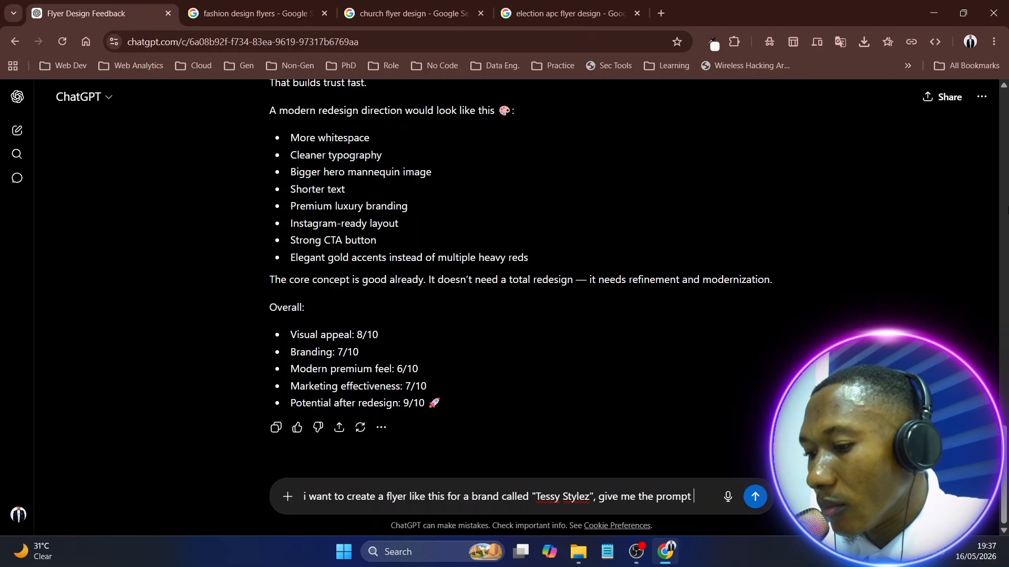
pyautogui.write('to creat')
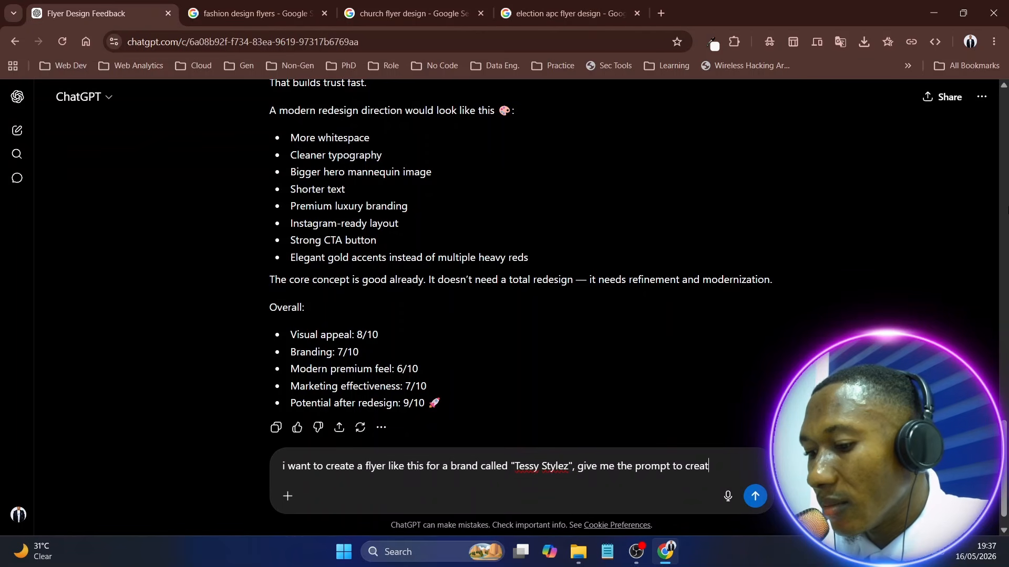
pyautogui.write('e the fl')
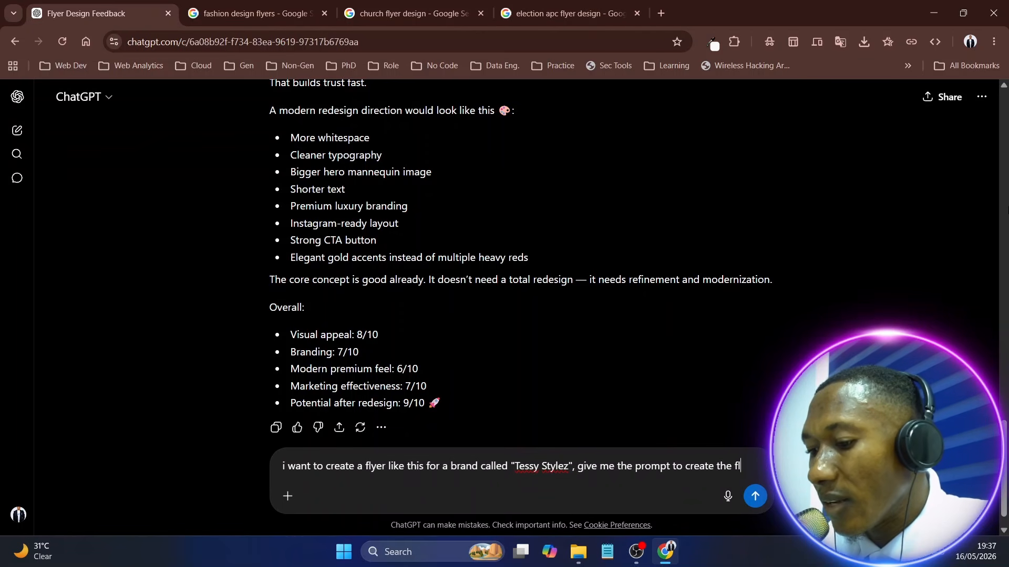
pyautogui.write('yer,')
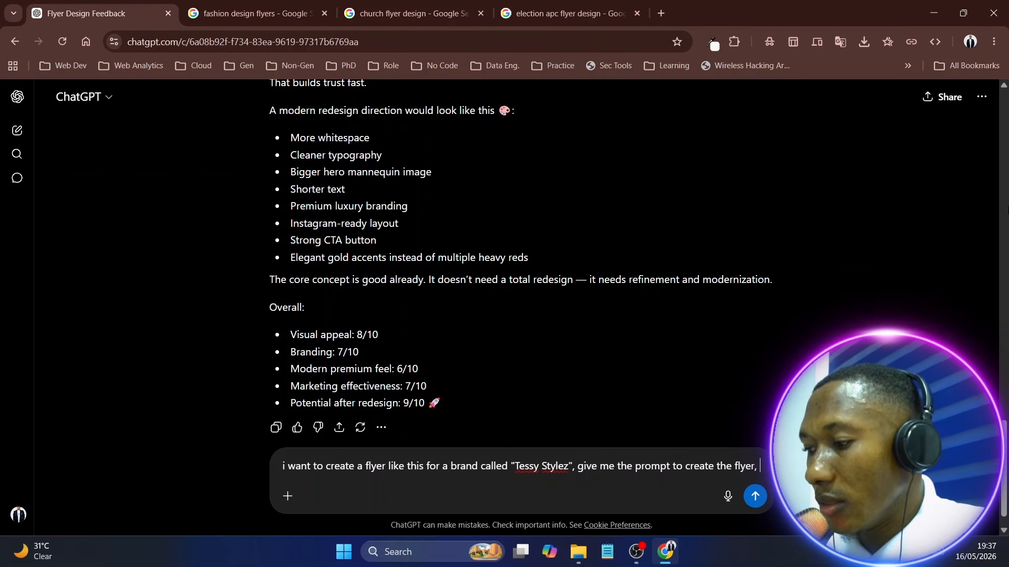
# Check the reference flyer in the conversation, add "Note that tessy styles brand color is blue." to the message and send it
pyautogui.scroll(15, 813, 224)
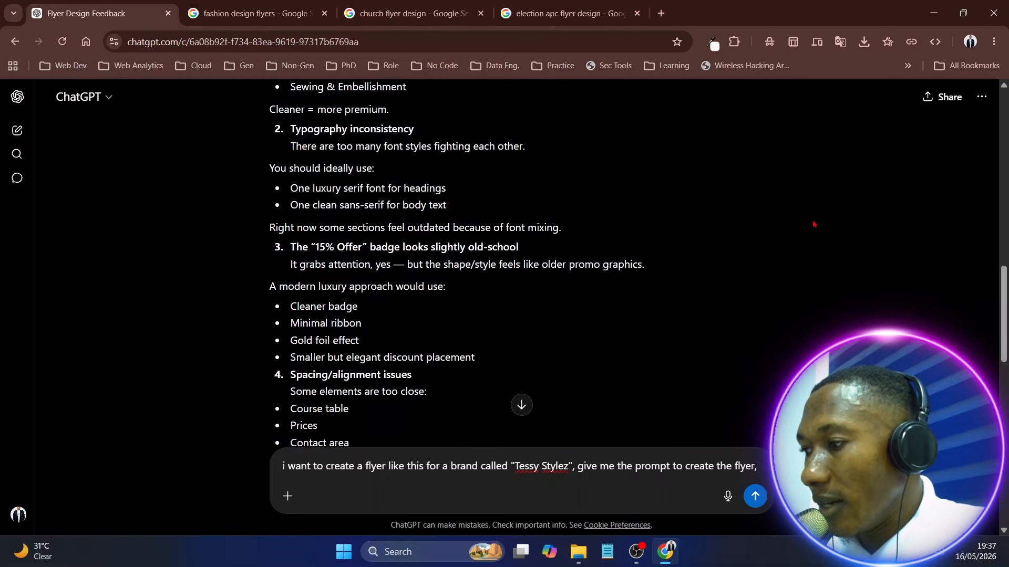
pyautogui.scroll(8, 813, 224)
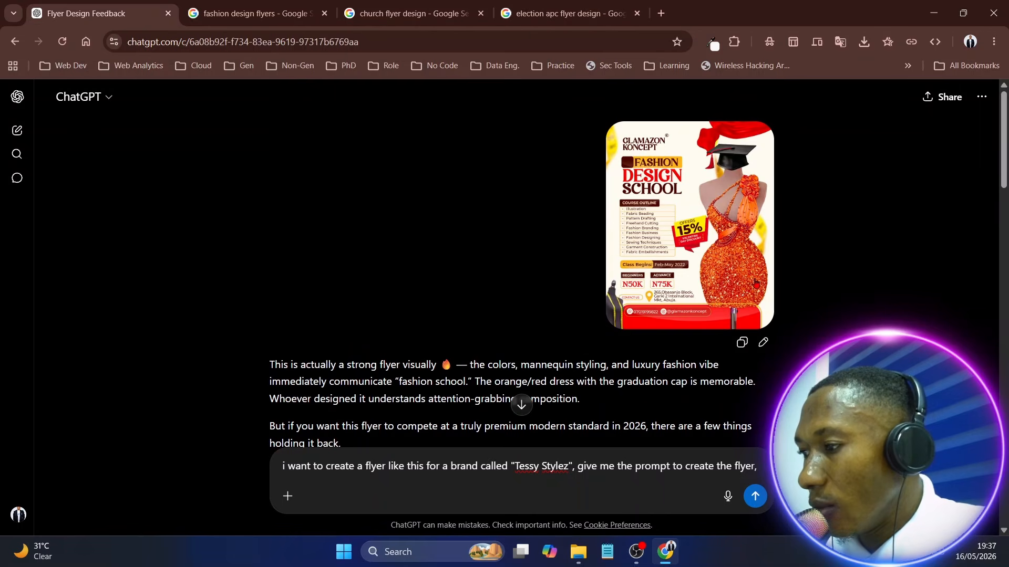
pyautogui.scroll(-20, 707, 239)
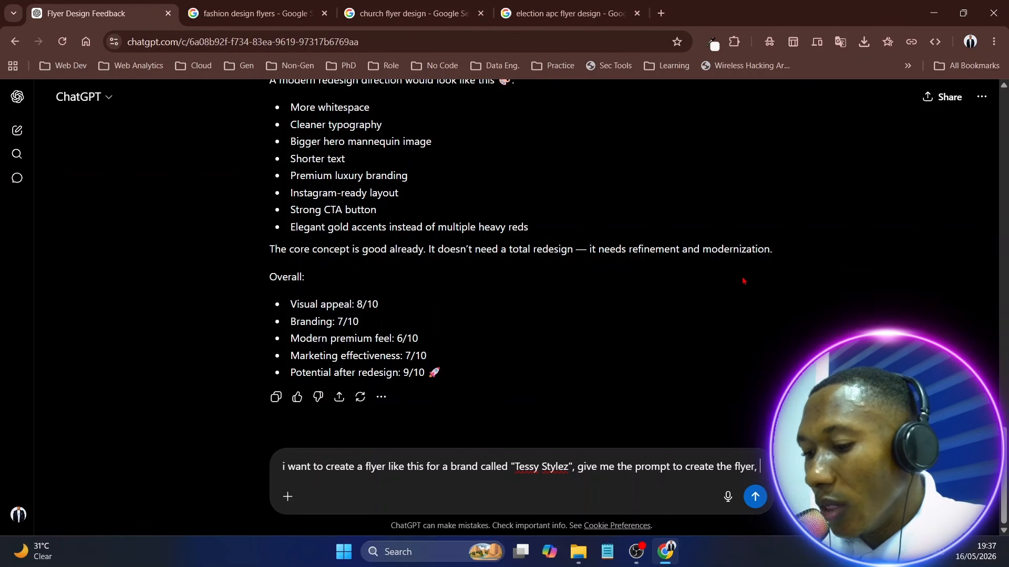
pyautogui.write('Note,')
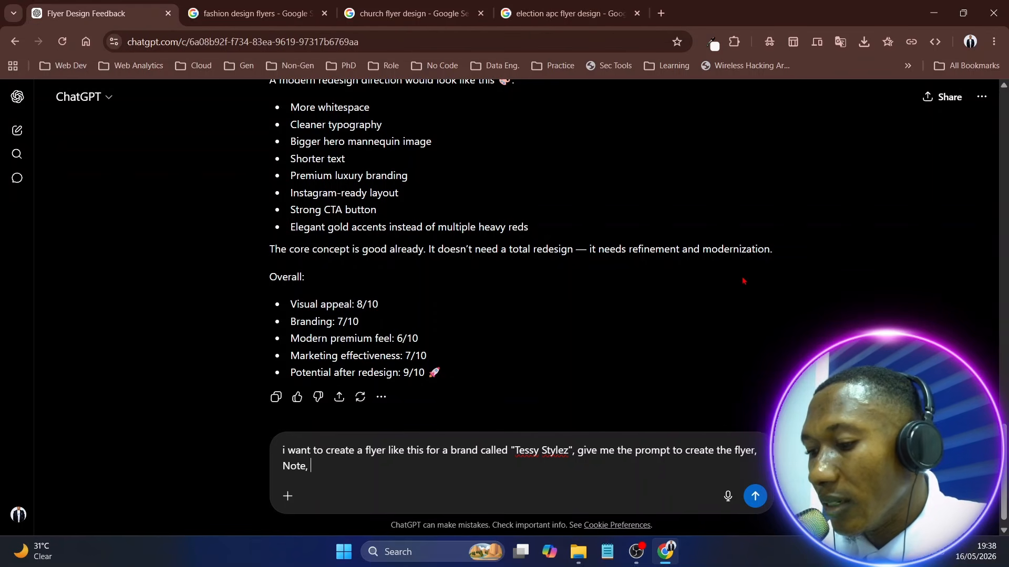
pyautogui.press('BackSpace')
pyautogui.press('BackSpace')
pyautogui.write(' th')
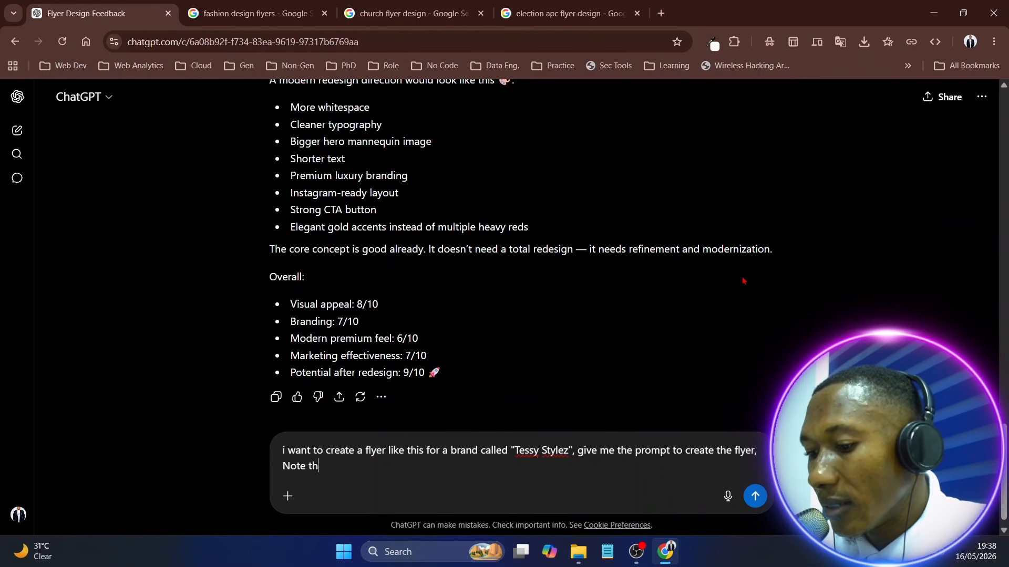
pyautogui.write('at te')
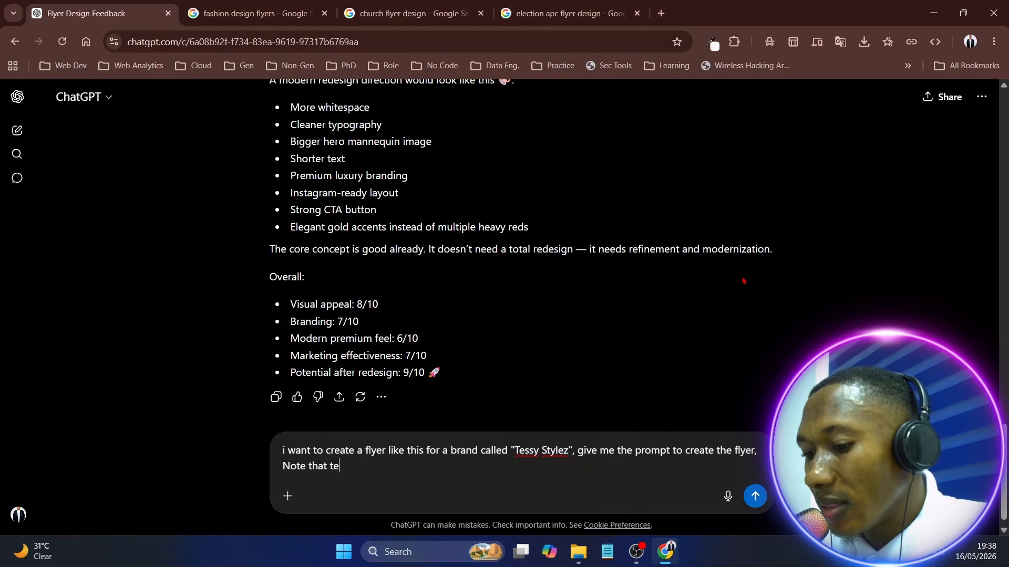
pyautogui.write('ssy sty')
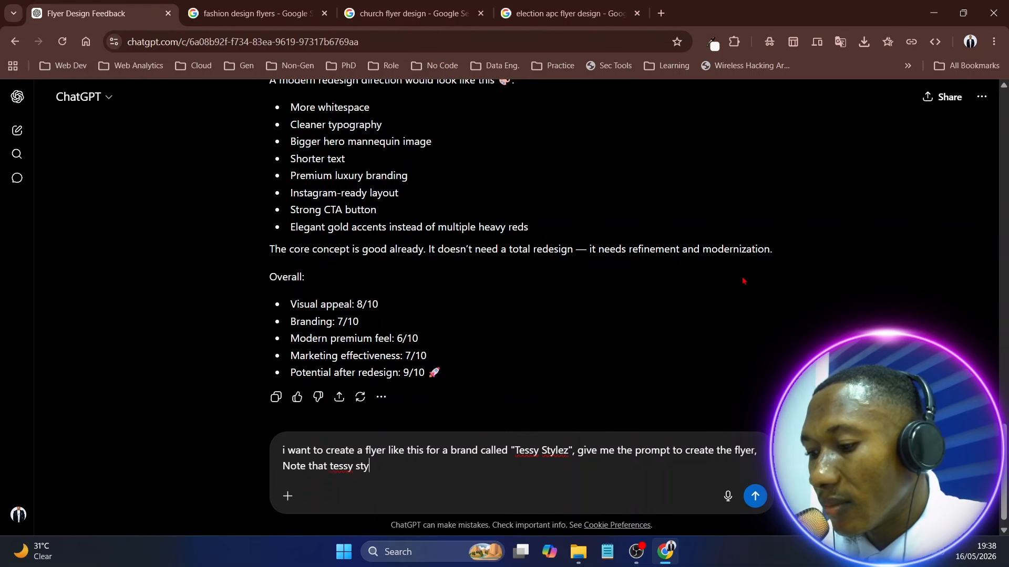
pyautogui.write('les br')
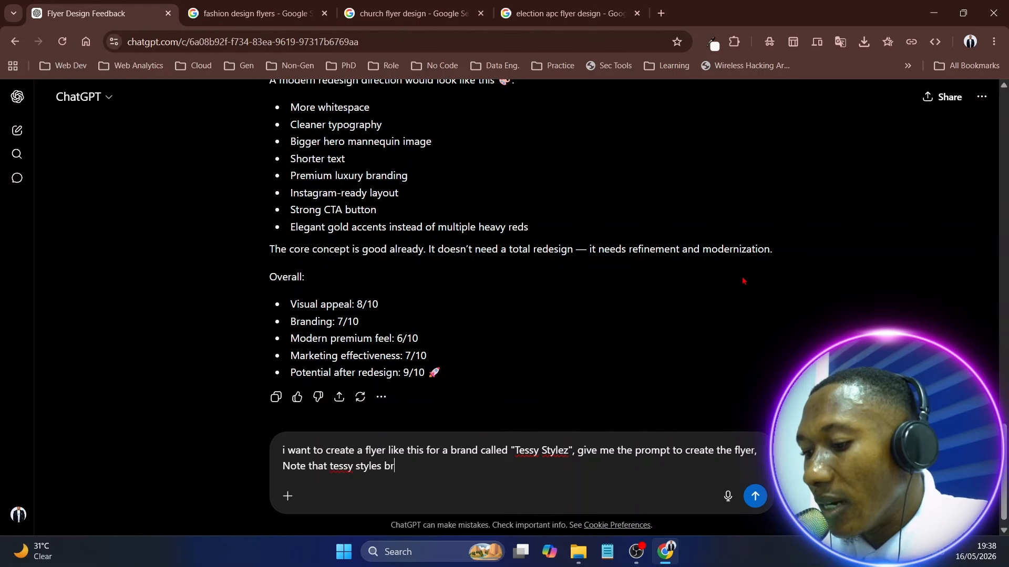
pyautogui.write('and')
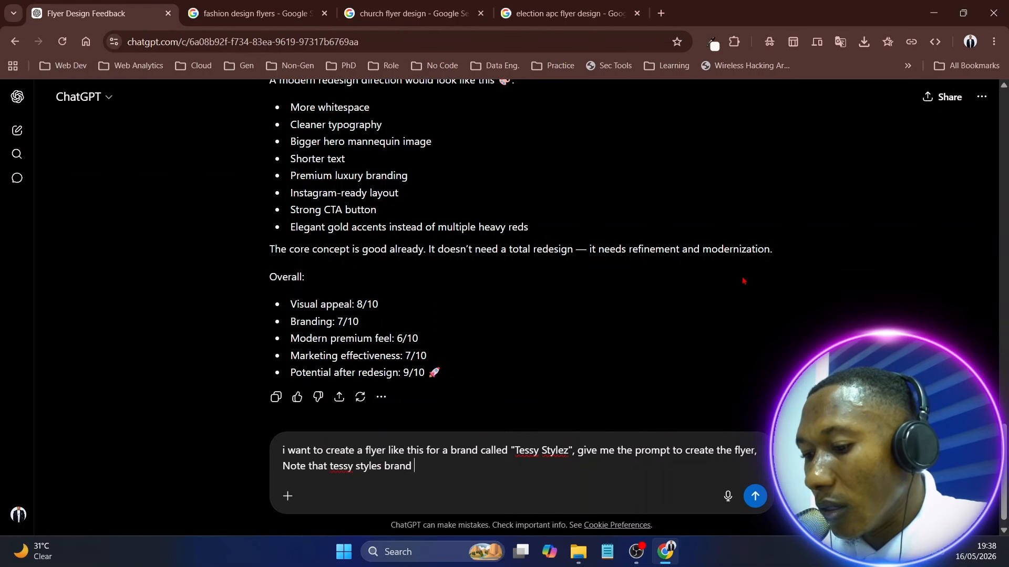
pyautogui.write(' collor')
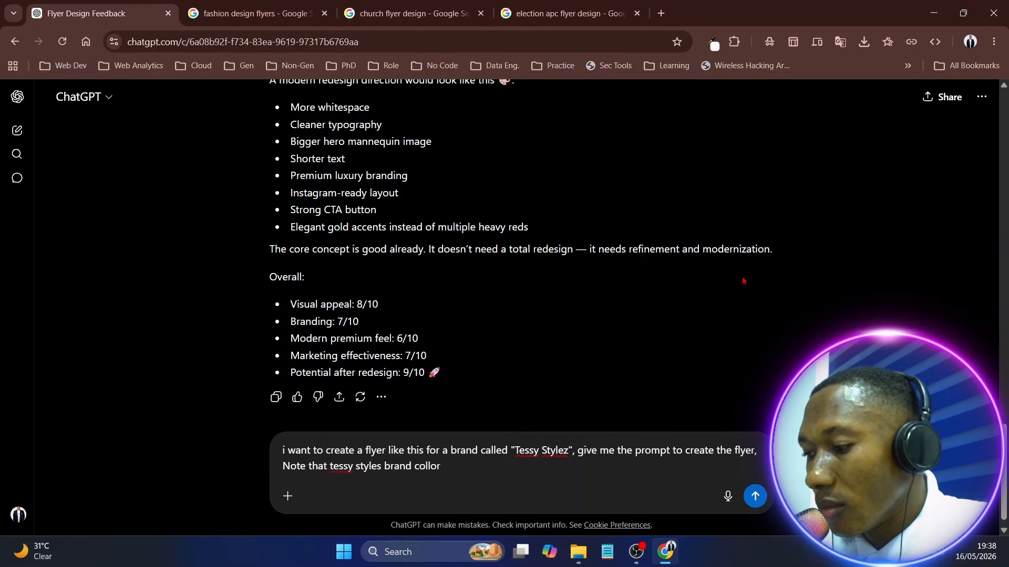
pyautogui.press('BackSpace')
pyautogui.press('BackSpace')
pyautogui.press('BackSpace')
pyautogui.press('BackSpace')
pyautogui.write('or ')
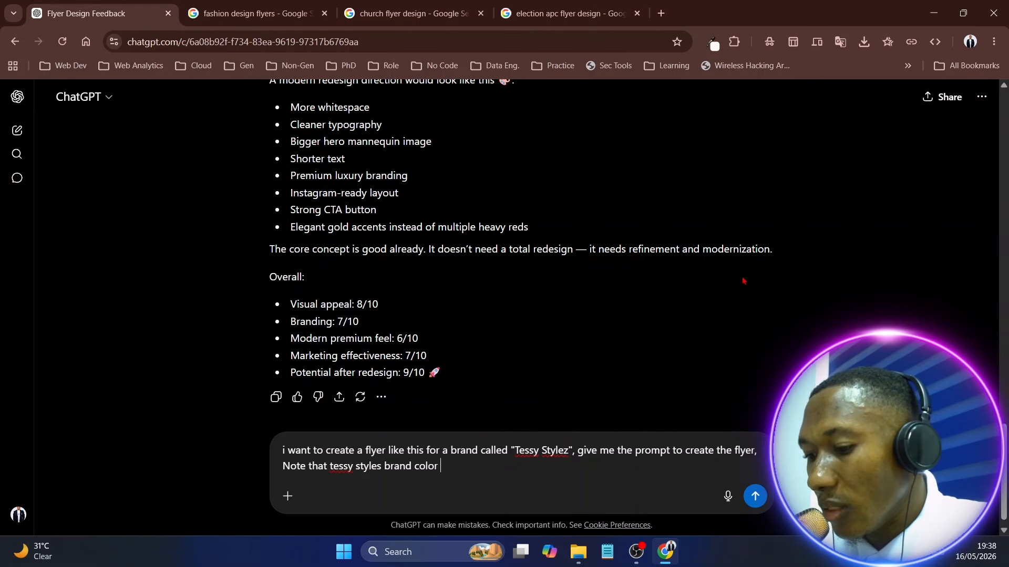
pyautogui.write('is blue')
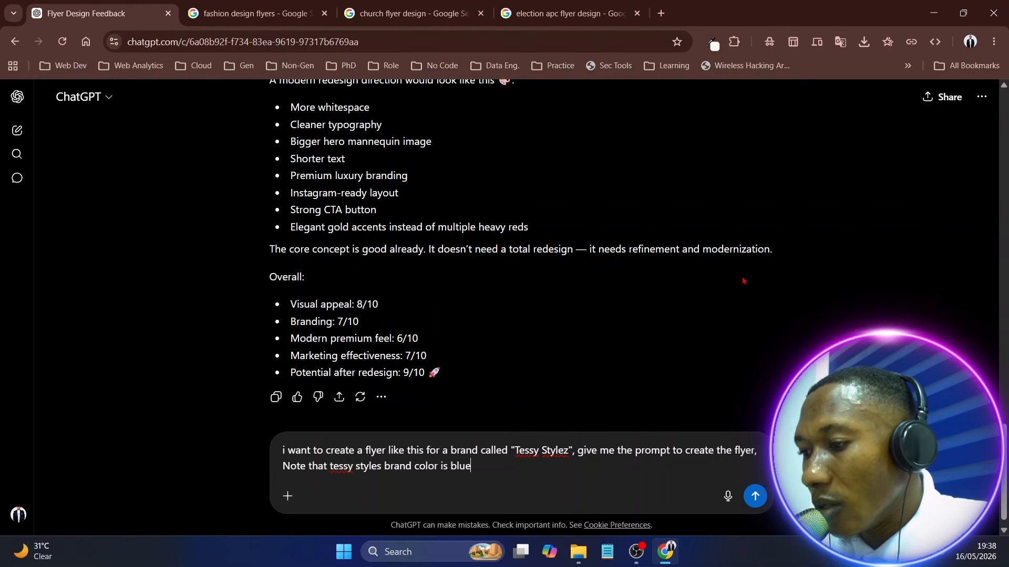
pyautogui.write('.')
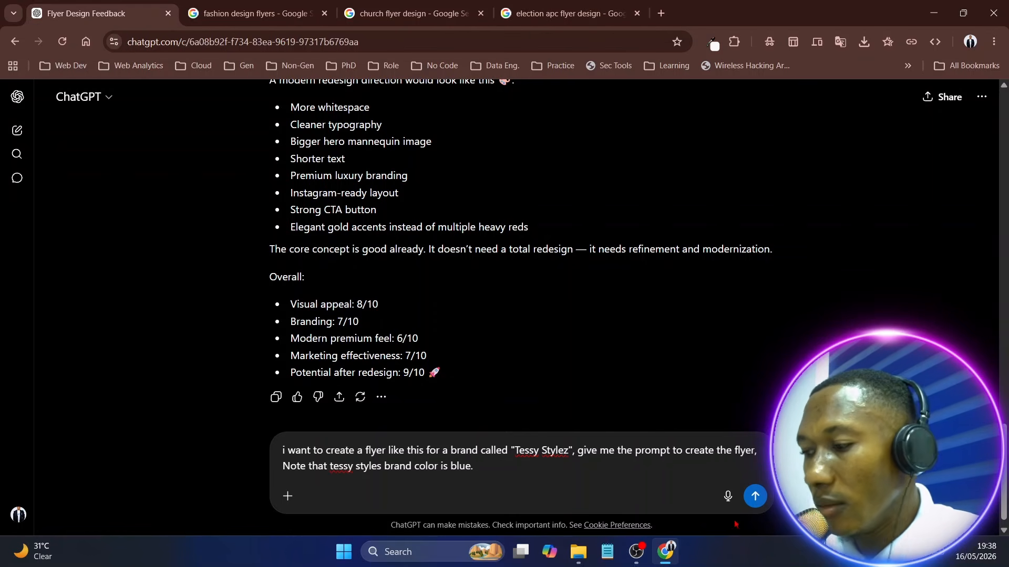
pyautogui.click(756, 497)
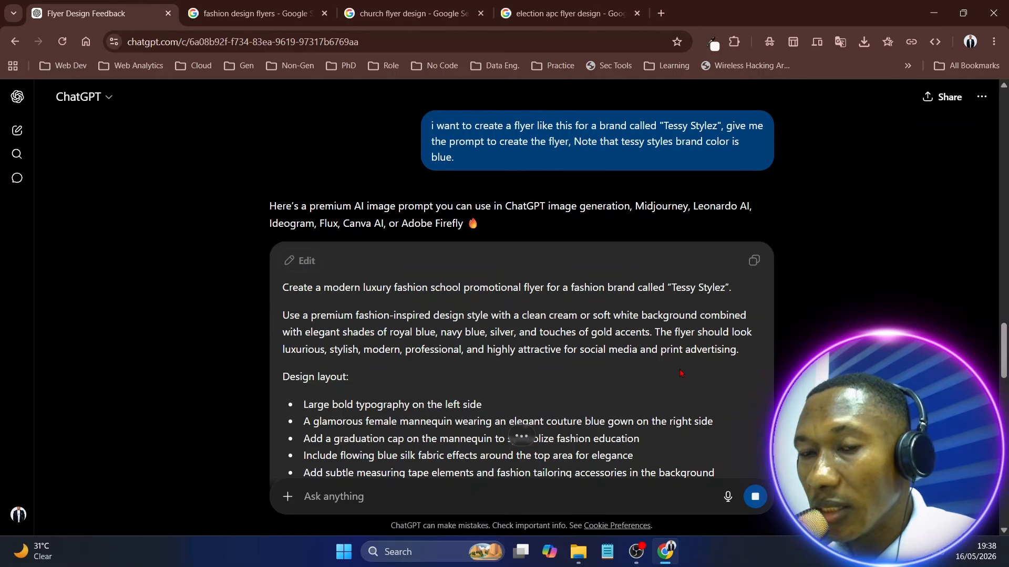
# Look through the generated Tessy Stylez flyer prompt and copy its full text
pyautogui.scroll(-15, 529, 350)
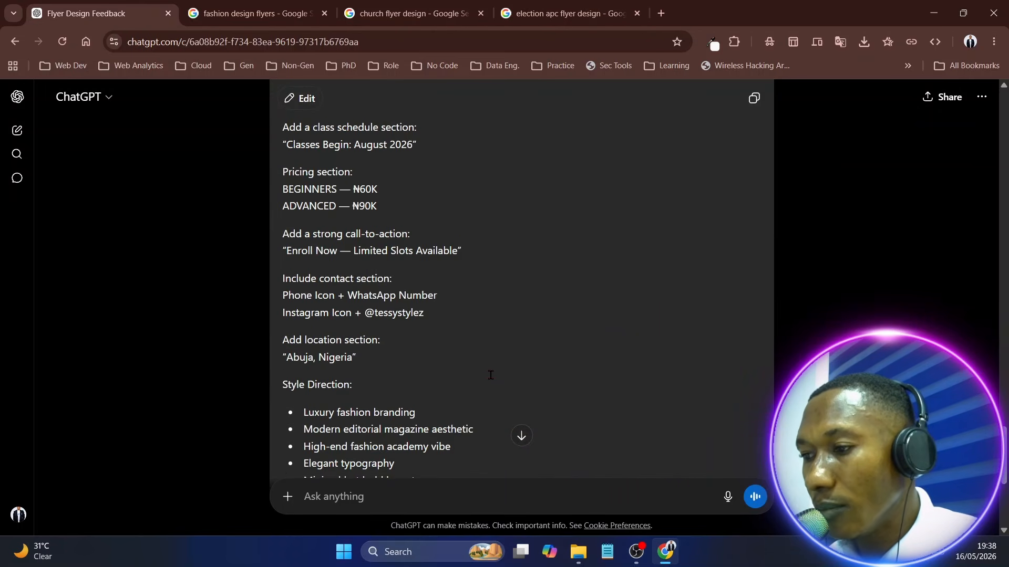
pyautogui.scroll(15, 564, 243)
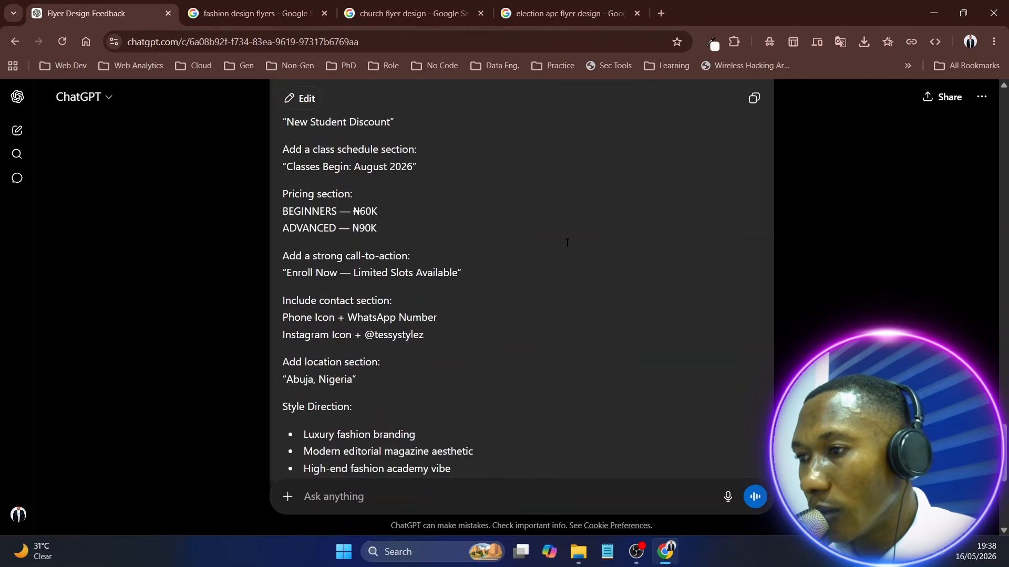
pyautogui.click(753, 283)
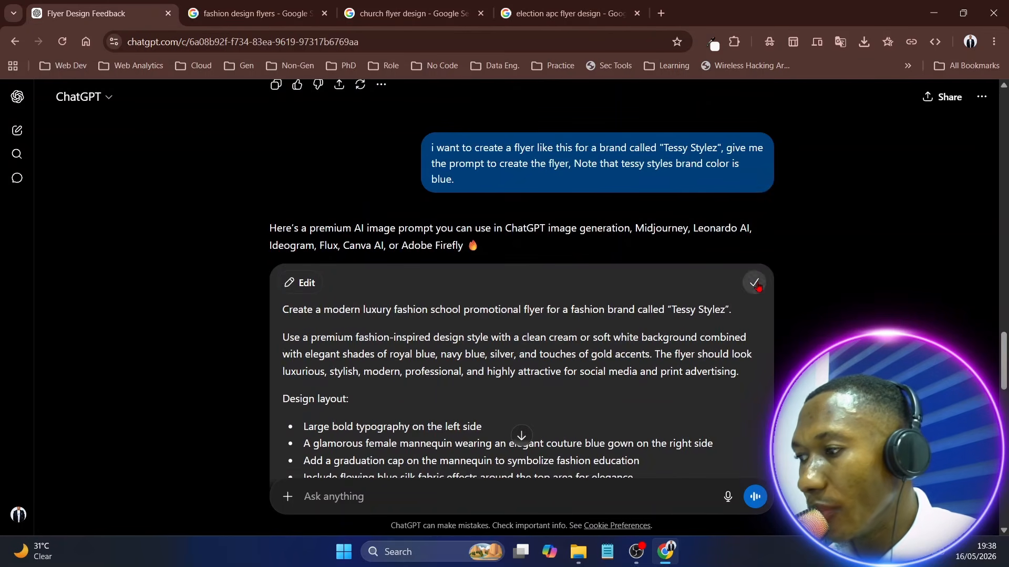
# Start a new chat set to create an image and paste the copied flyer prompt as the message
pyautogui.click(17, 132)
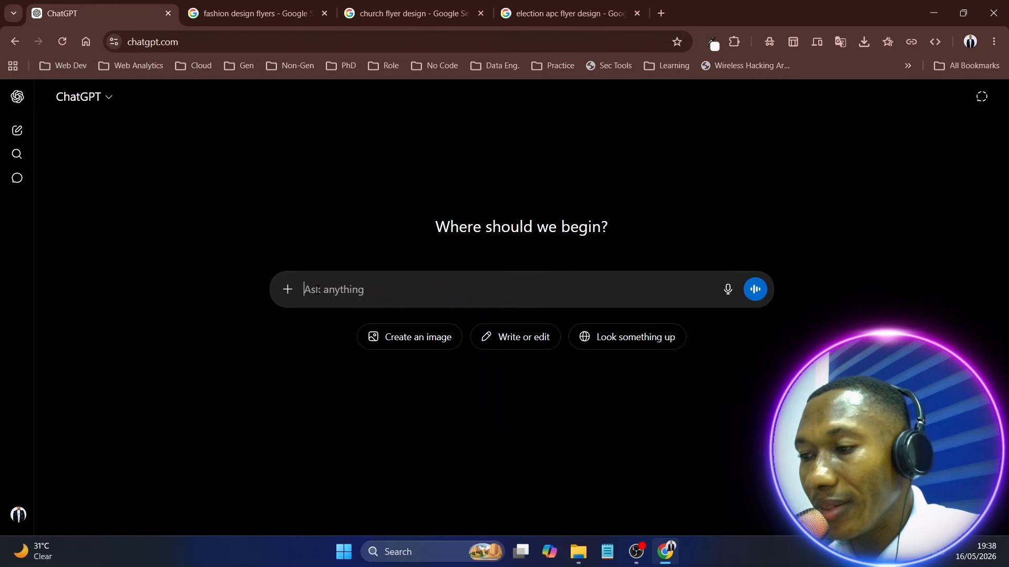
pyautogui.click(398, 346)
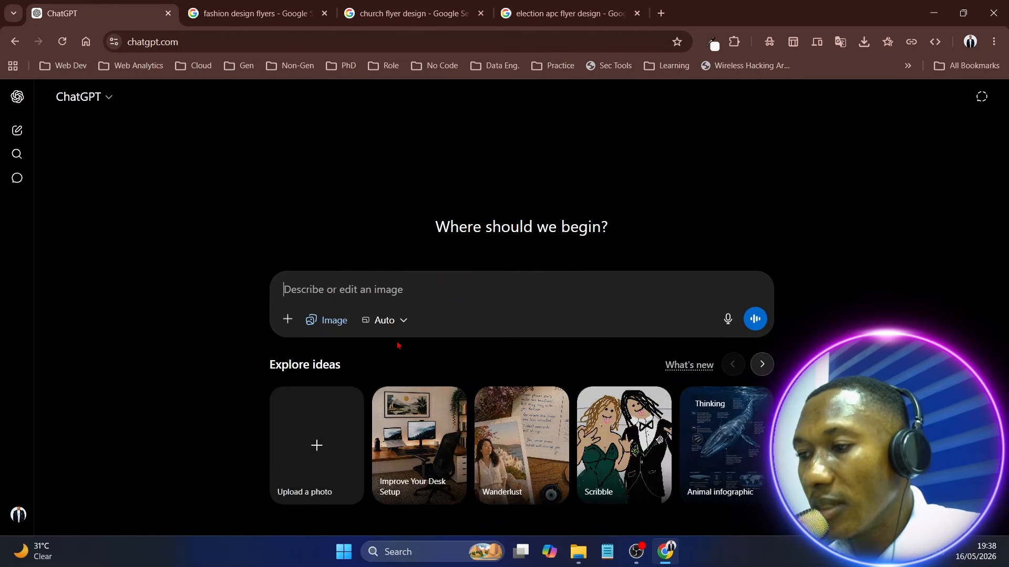
pyautogui.hotkey('ctrl', 'v')
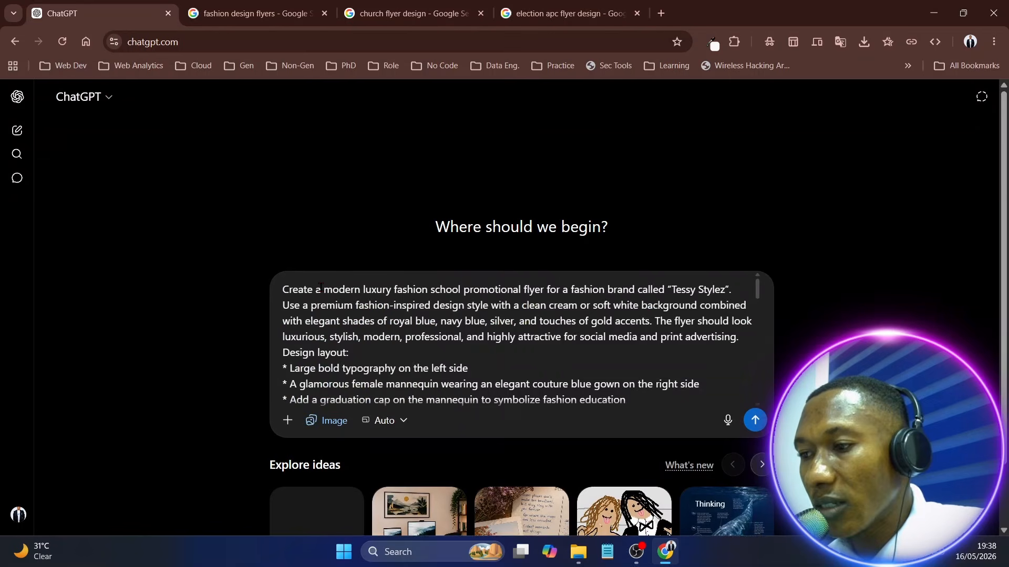
# Review the pasted prompt's pricing, contact, location and style sections and submit it to generate the flyer image
pyautogui.scroll(-10, 464, 331)
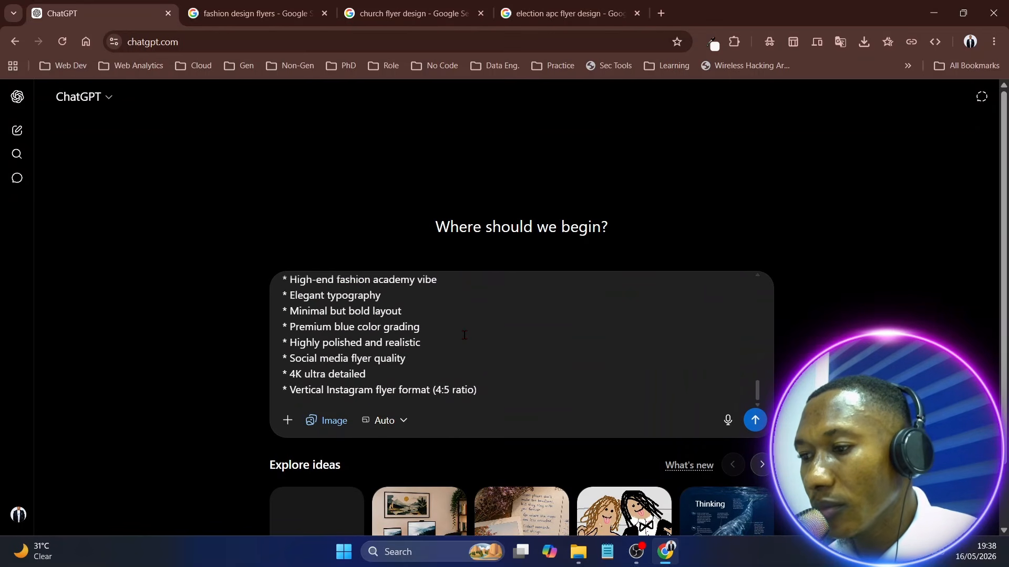
pyautogui.scroll(5, 393, 351)
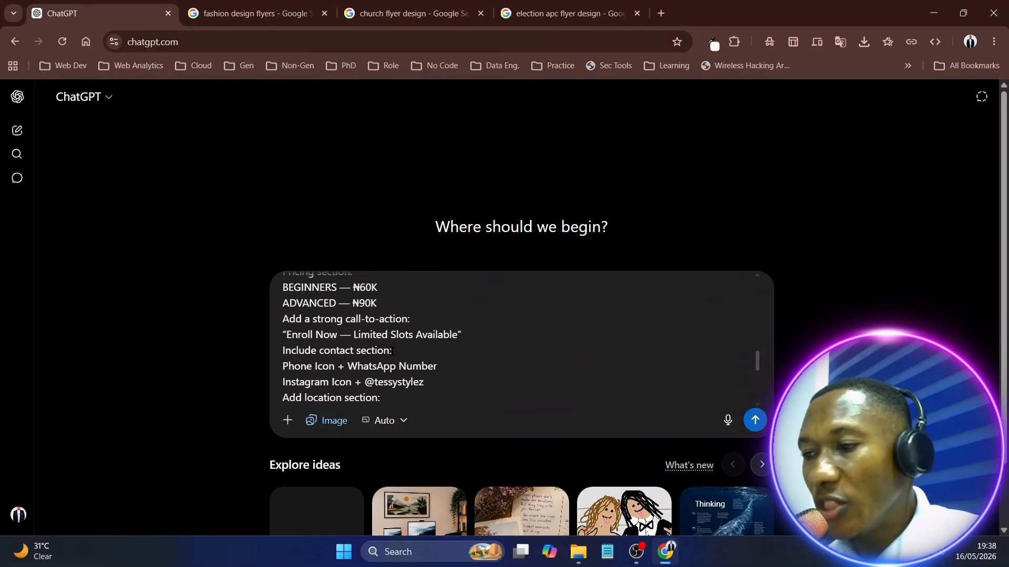
pyautogui.scroll(2, 334, 336)
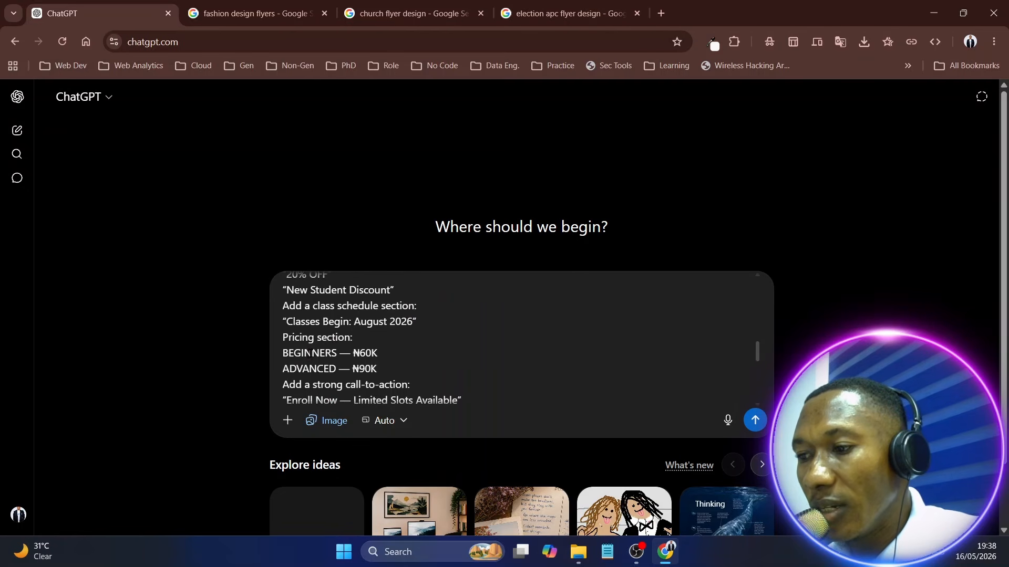
pyautogui.scroll(-4, 355, 346)
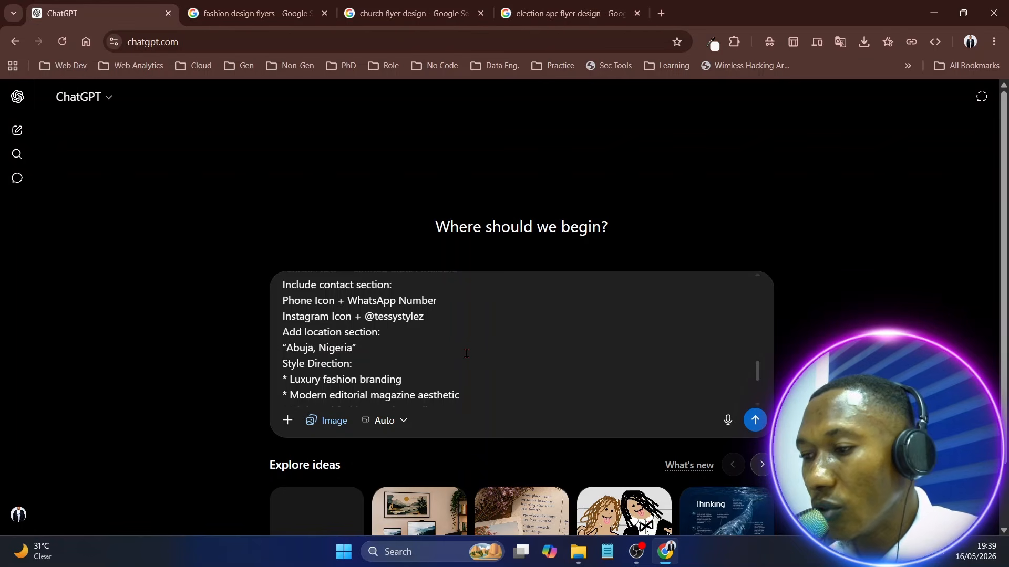
pyautogui.click(756, 421)
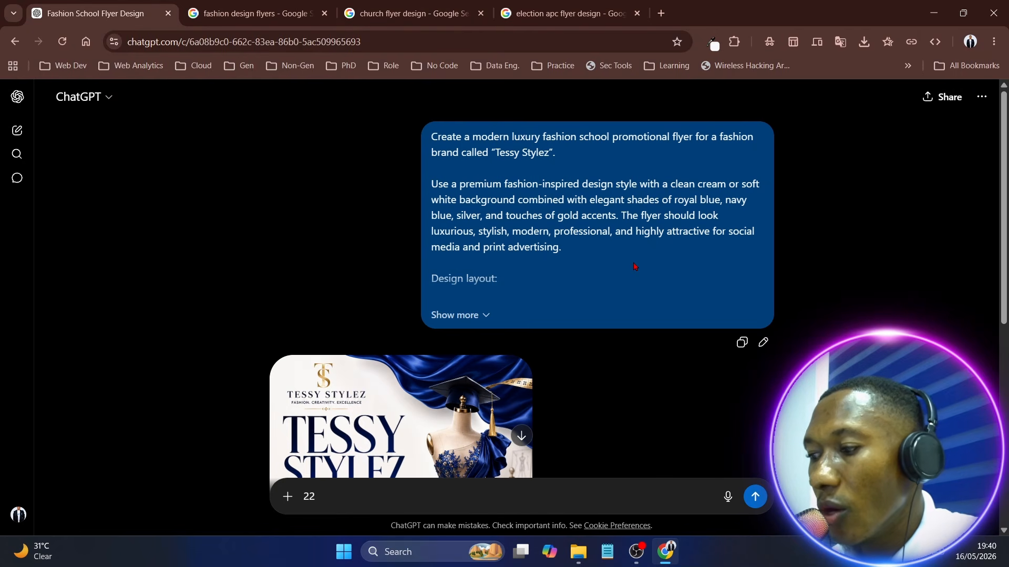
# Examine the generated Tessy Stylez flyer from its heading down to the contact details
pyautogui.scroll(-4, 634, 266)
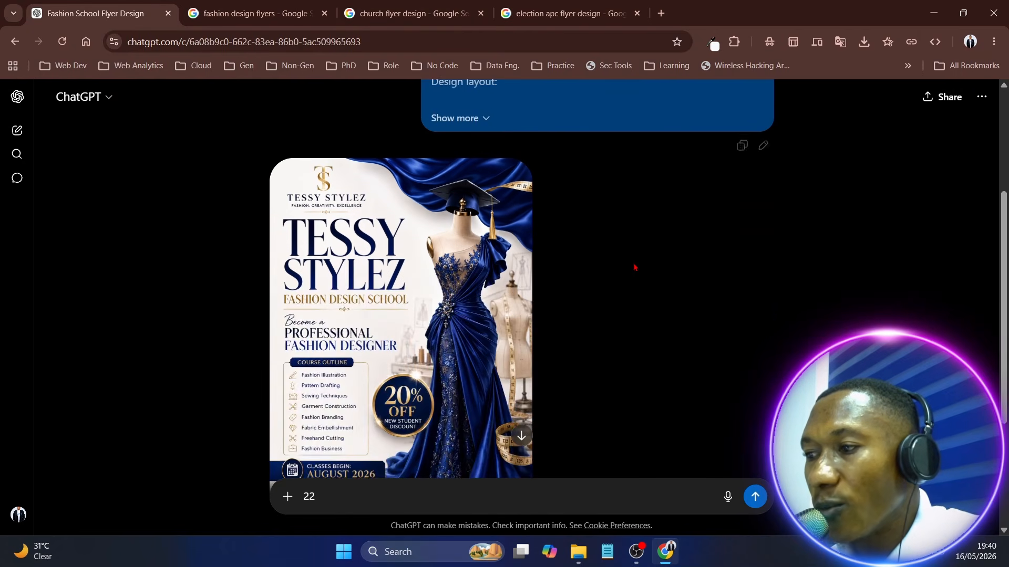
pyautogui.scroll(-1, 634, 266)
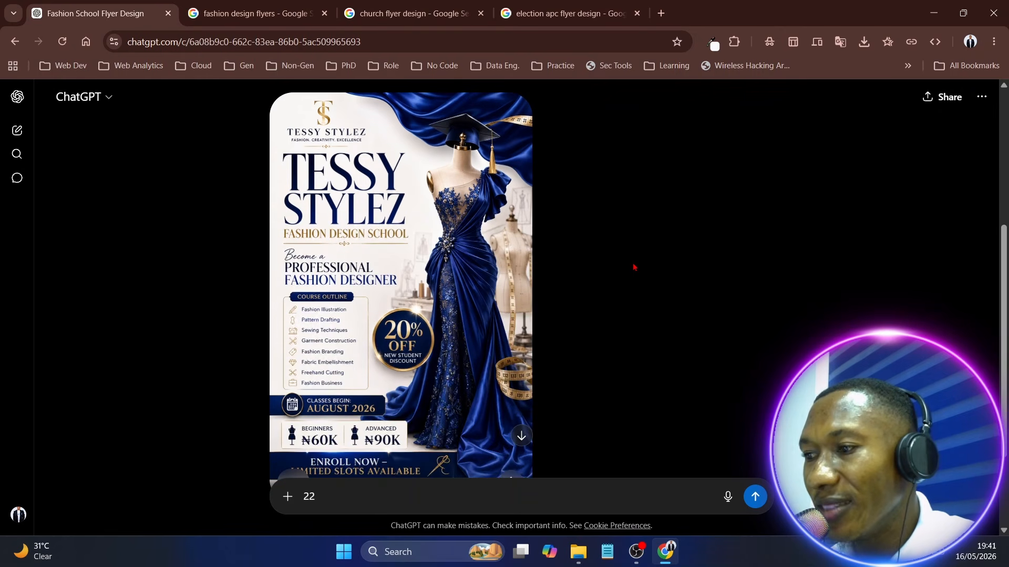
pyautogui.scroll(-1, 634, 267)
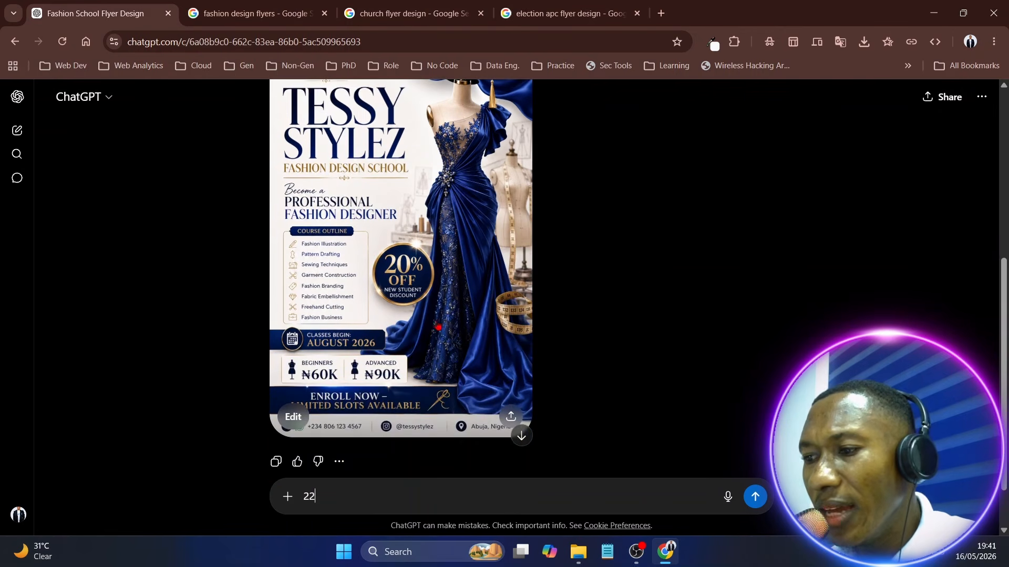
# Review the submitted prompt and recheck the generated flyer's logo, course outline, class date and pricing
pyautogui.scroll(5, 584, 293)
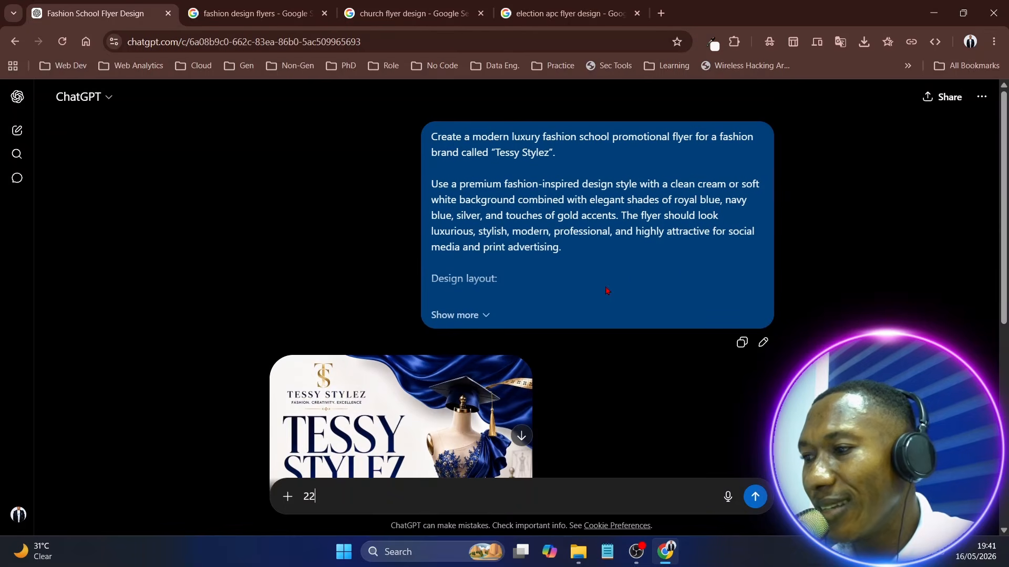
pyautogui.scroll(-4, 605, 290)
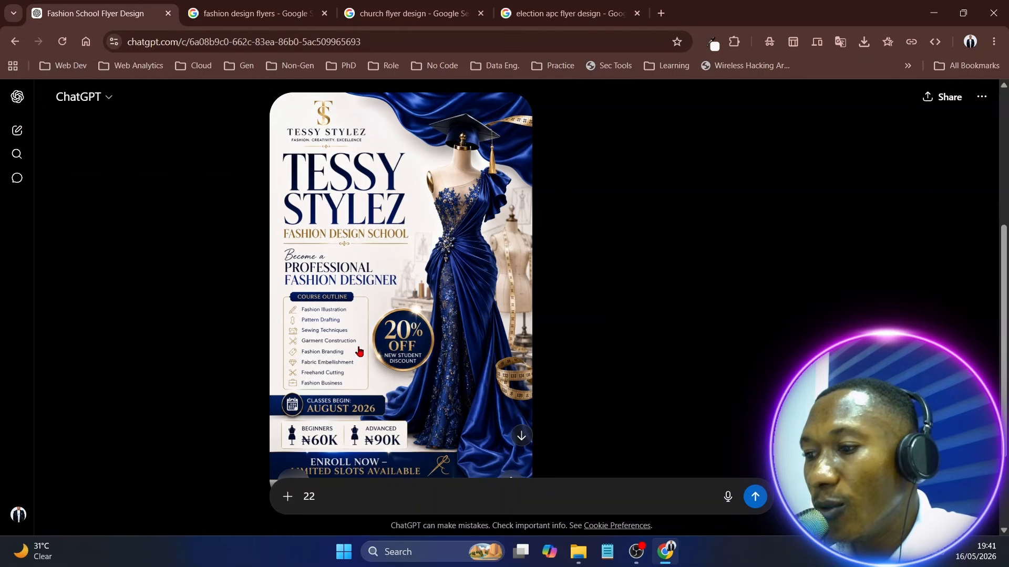
pyautogui.scroll(-1, 339, 389)
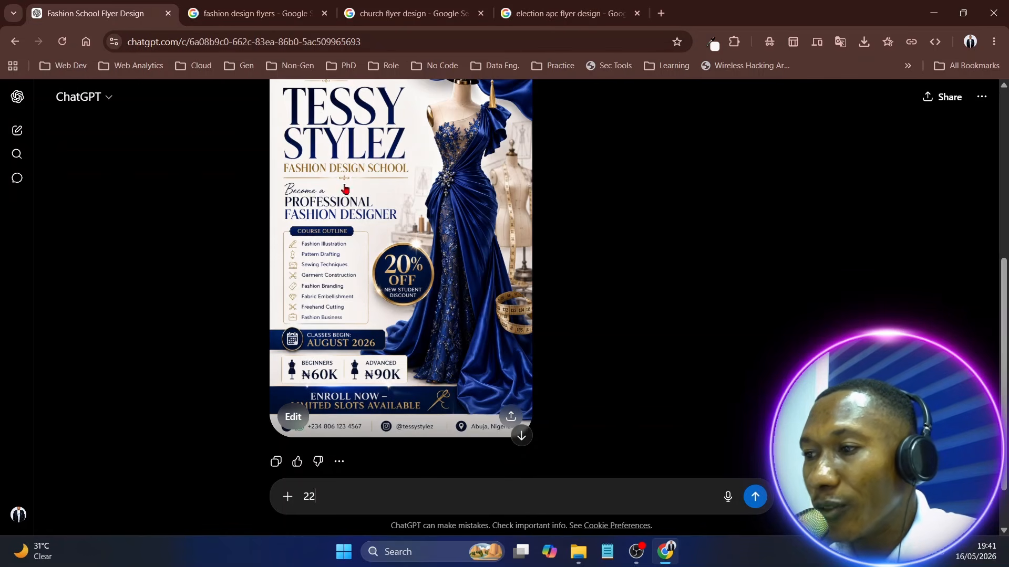
pyautogui.scroll(1, 344, 189)
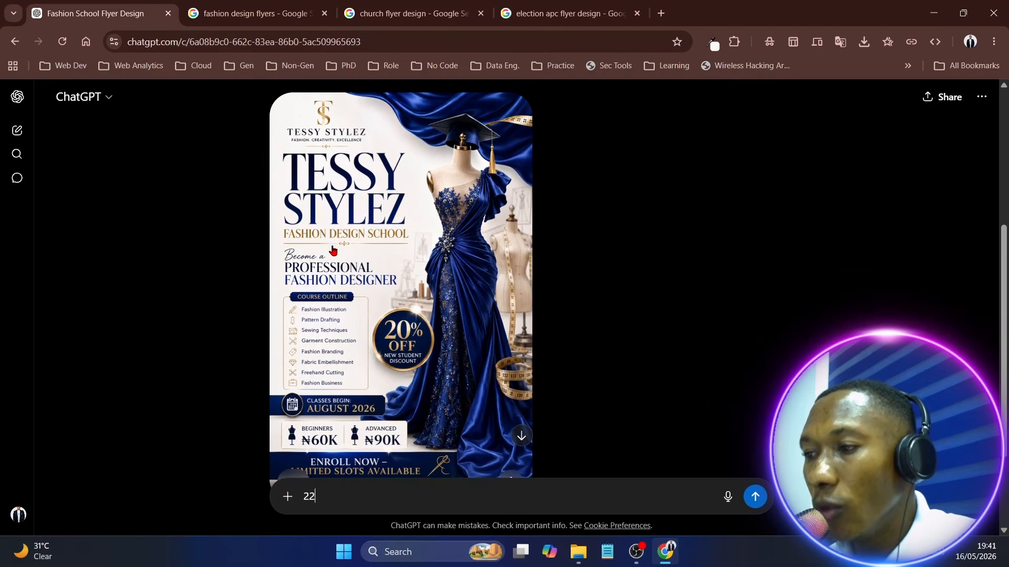
pyautogui.scroll(-2, 325, 250)
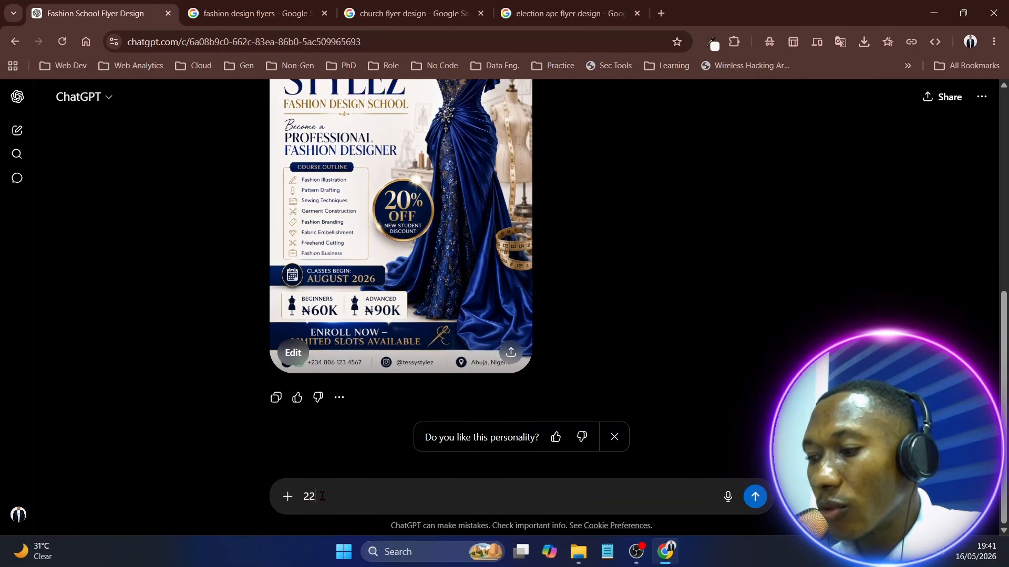
# Clear the stray text from the message and attach the logo PNG file from the Downloads folder
pyautogui.press('BackSpace')
pyautogui.press('BackSpace')
pyautogui.click(287, 496)
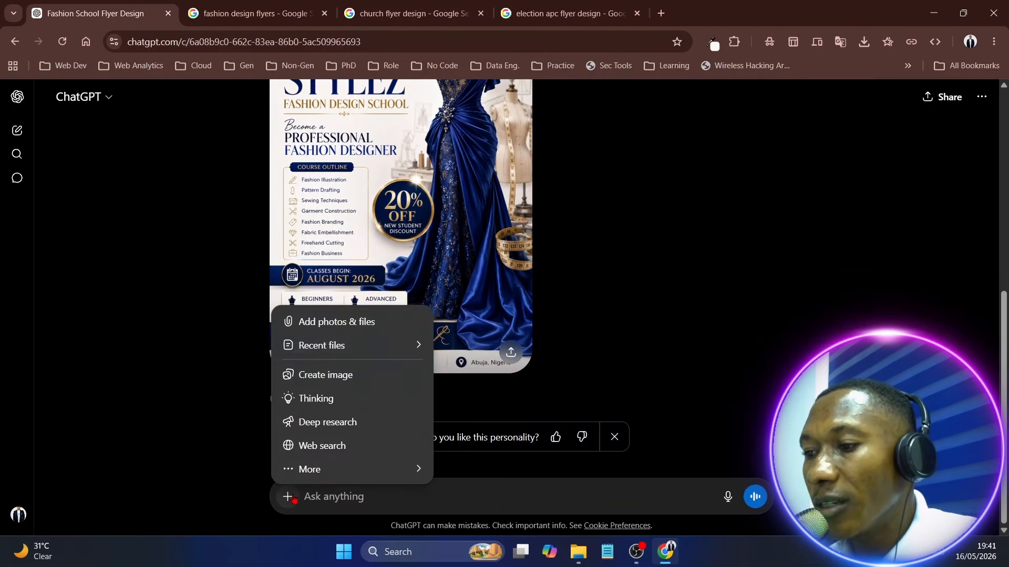
pyautogui.moveTo(312, 348)
pyautogui.click(323, 321)
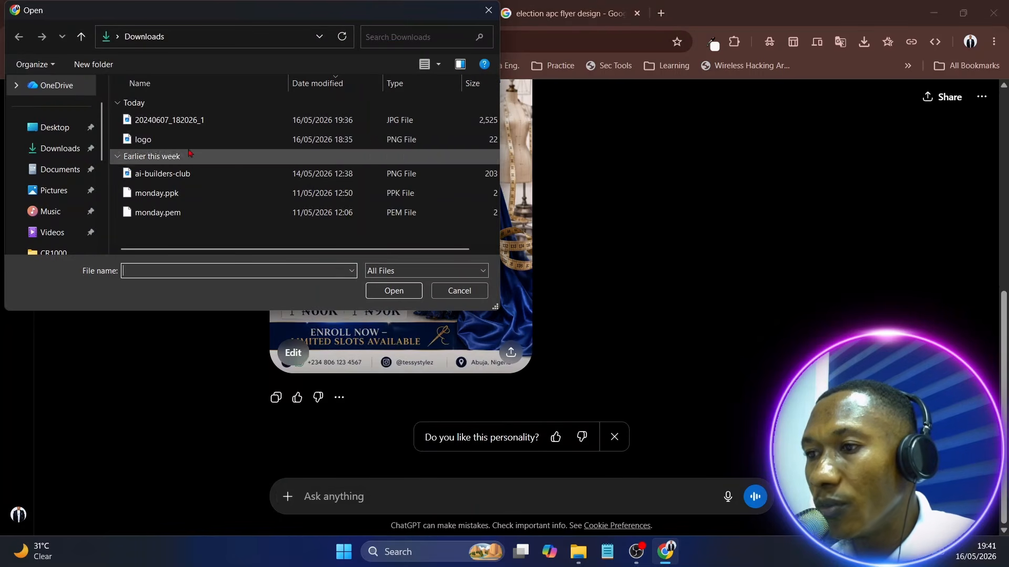
pyautogui.click(150, 140)
pyautogui.click(394, 291)
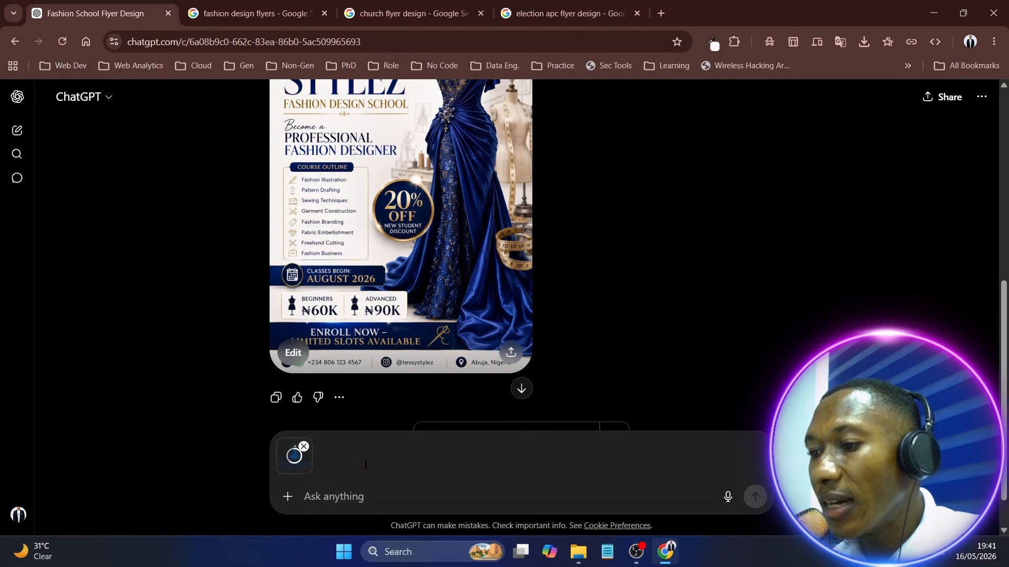
# Send the attached logo with the message "i have attached tessy stylez logo, update the flyer to use the logo"
pyautogui.write('i have')
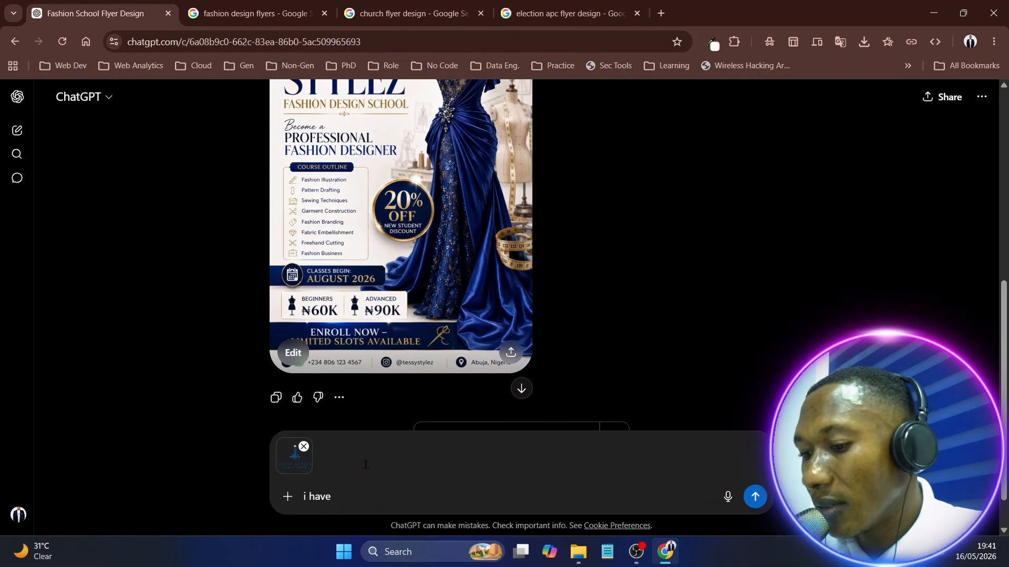
pyautogui.write(' atte')
pyautogui.press('BackSpace')
pyautogui.write('a')
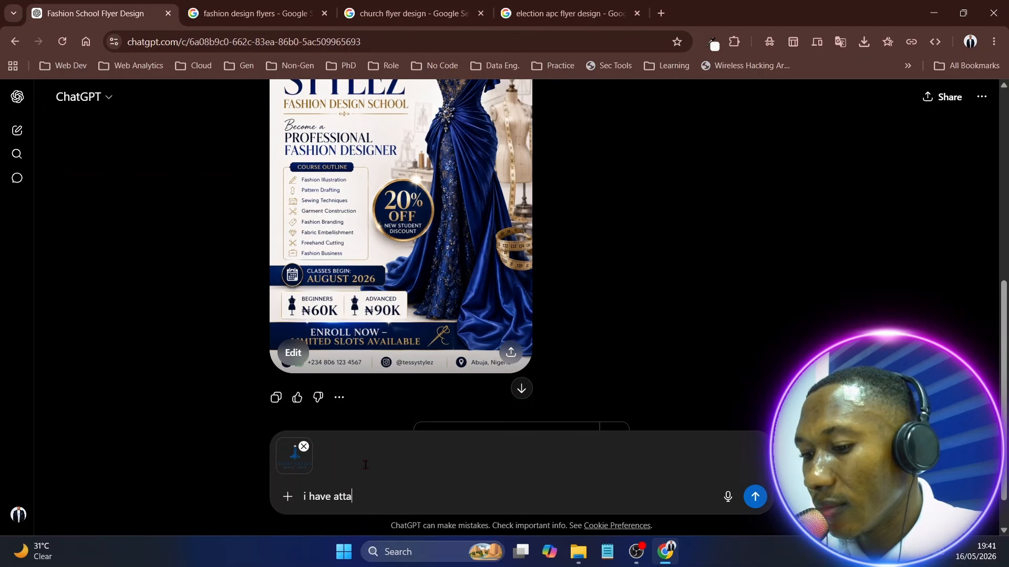
pyautogui.write('ched te')
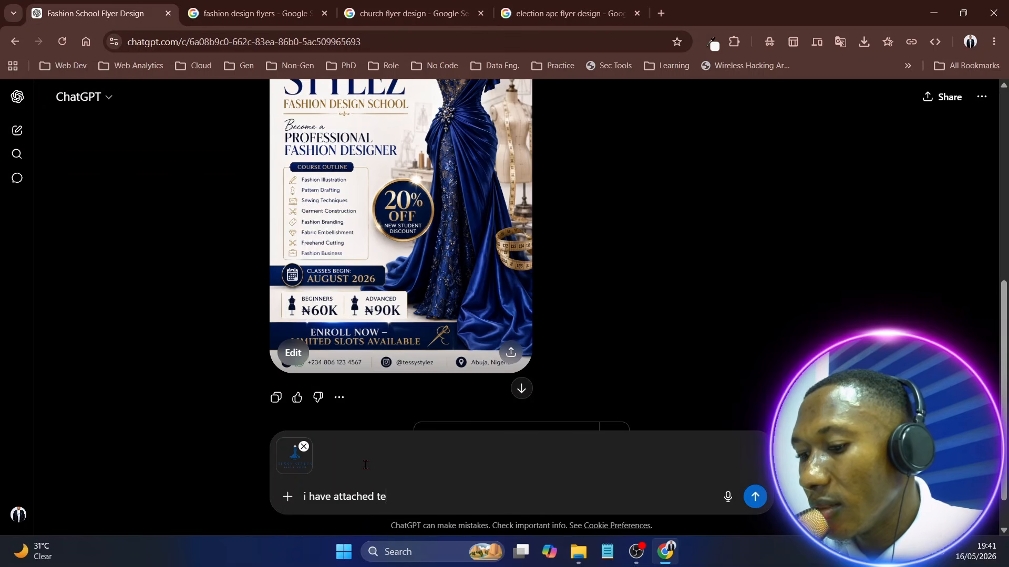
pyautogui.write('ssy style')
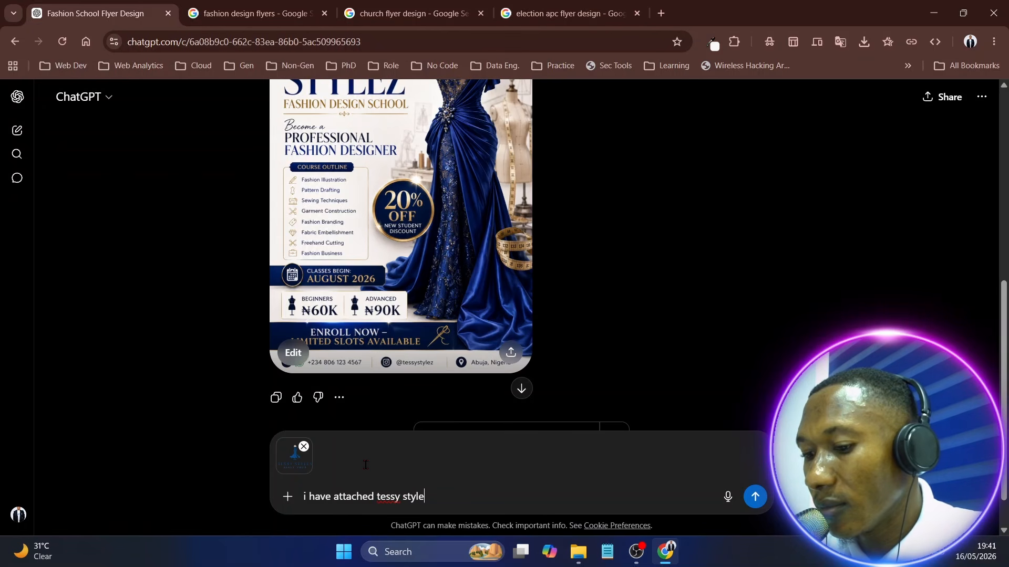
pyautogui.write('z logo')
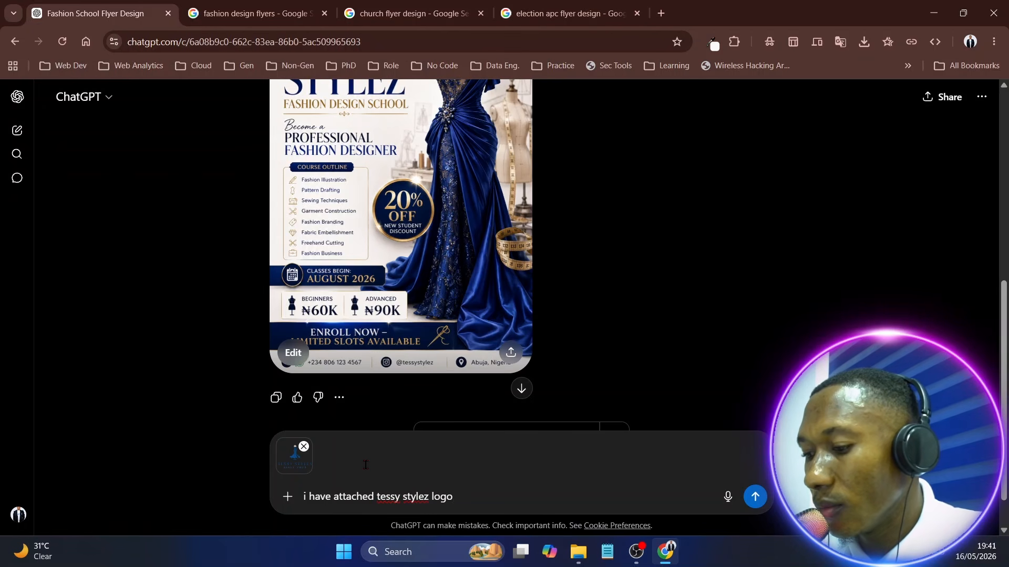
pyautogui.write(', upda')
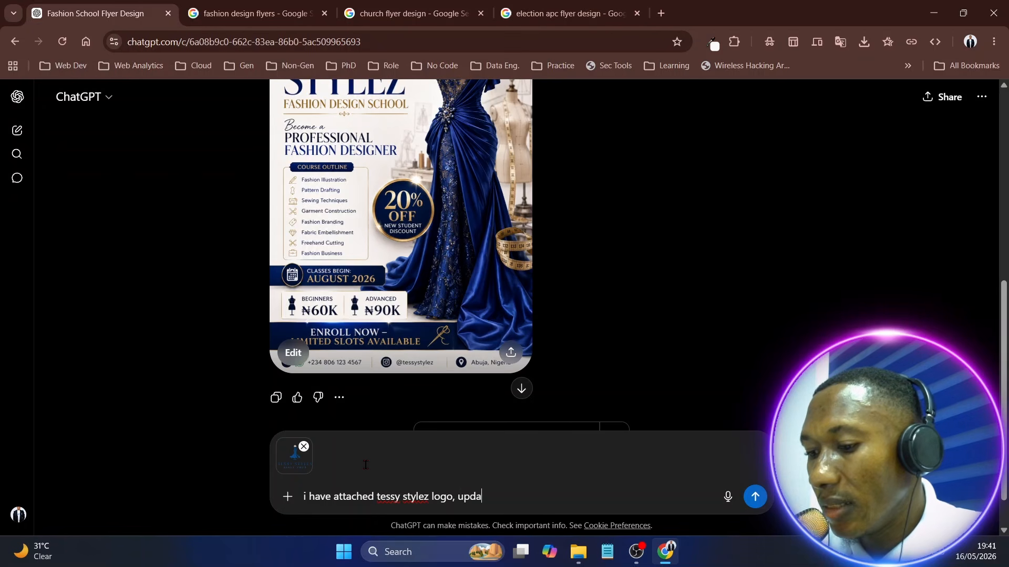
pyautogui.write('te the fl')
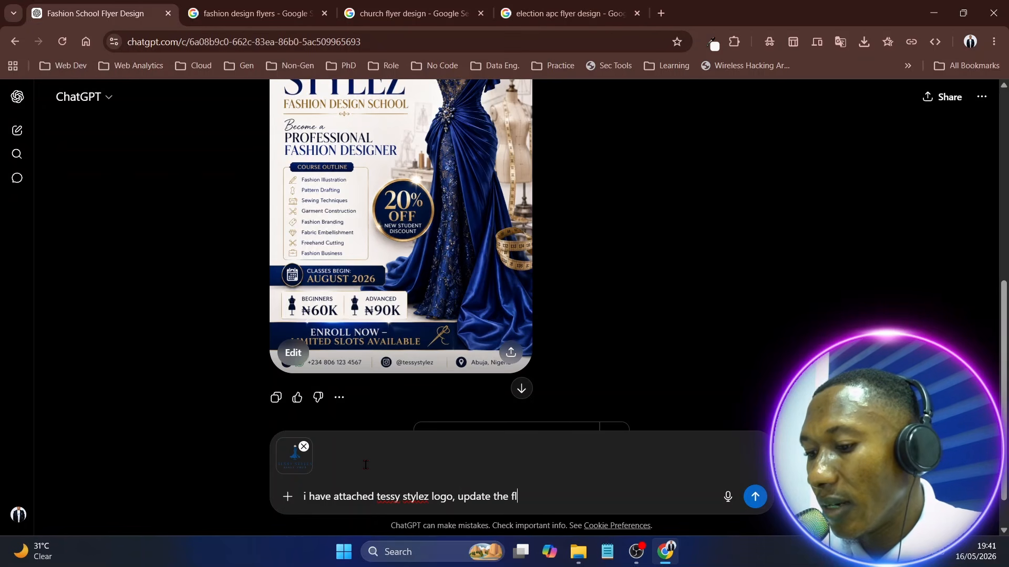
pyautogui.write('yer')
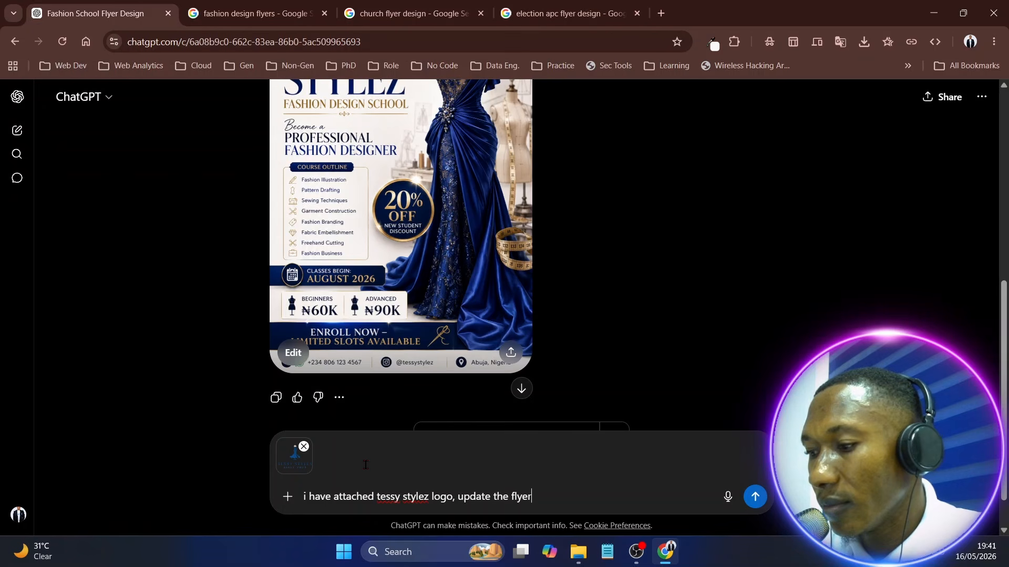
pyautogui.write(' to us')
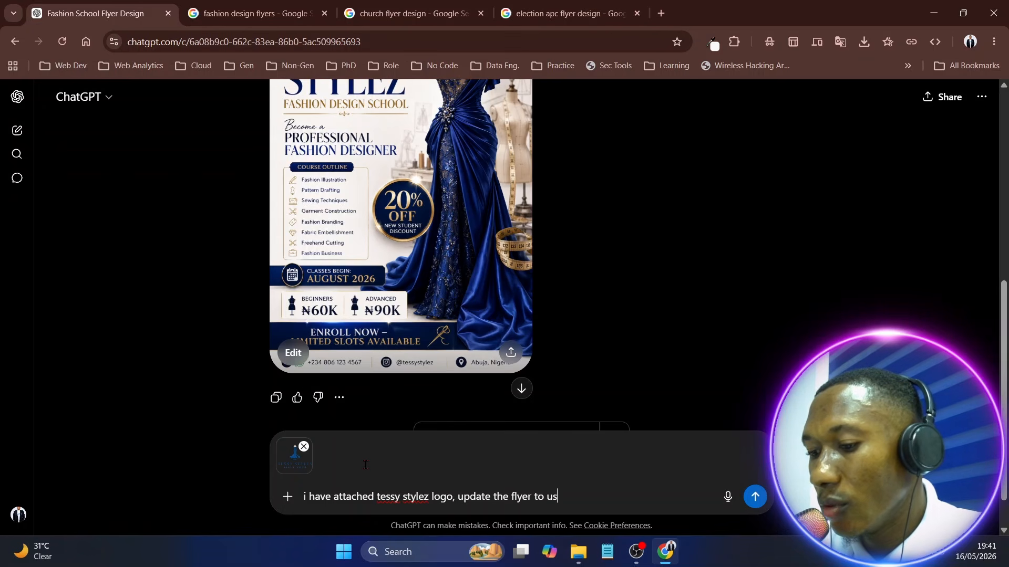
pyautogui.write('e the ')
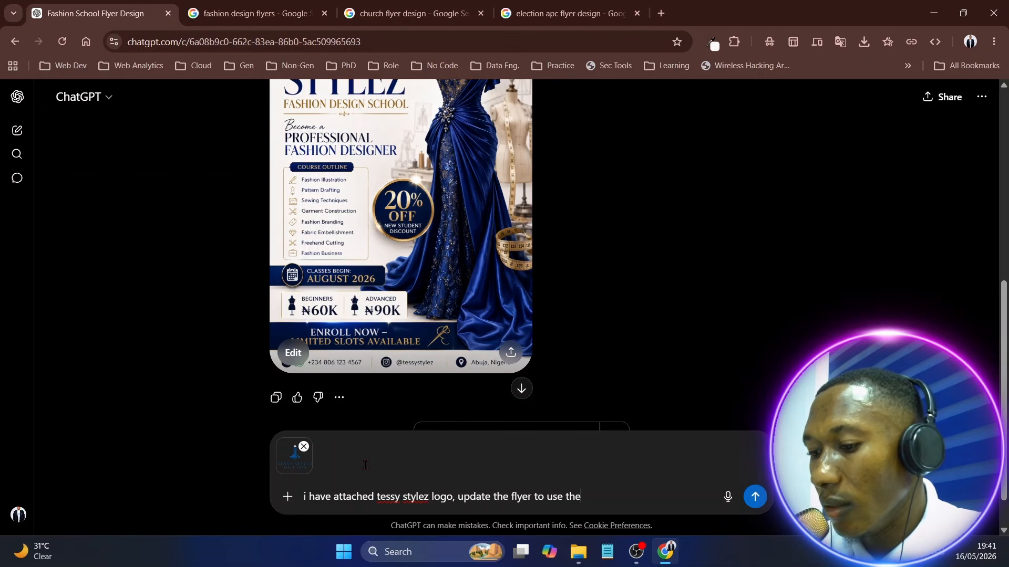
pyautogui.write('logo')
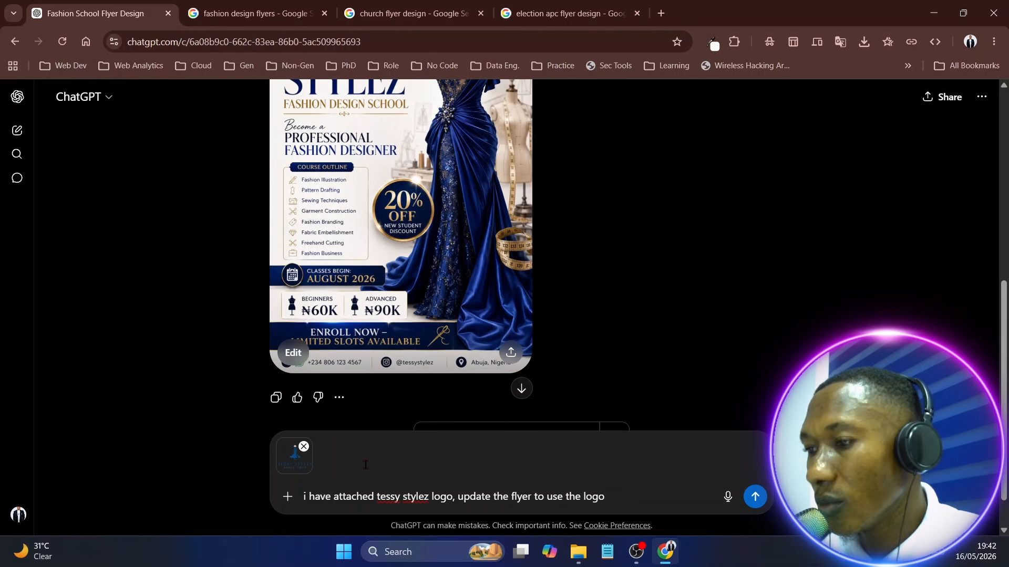
pyautogui.click(755, 497)
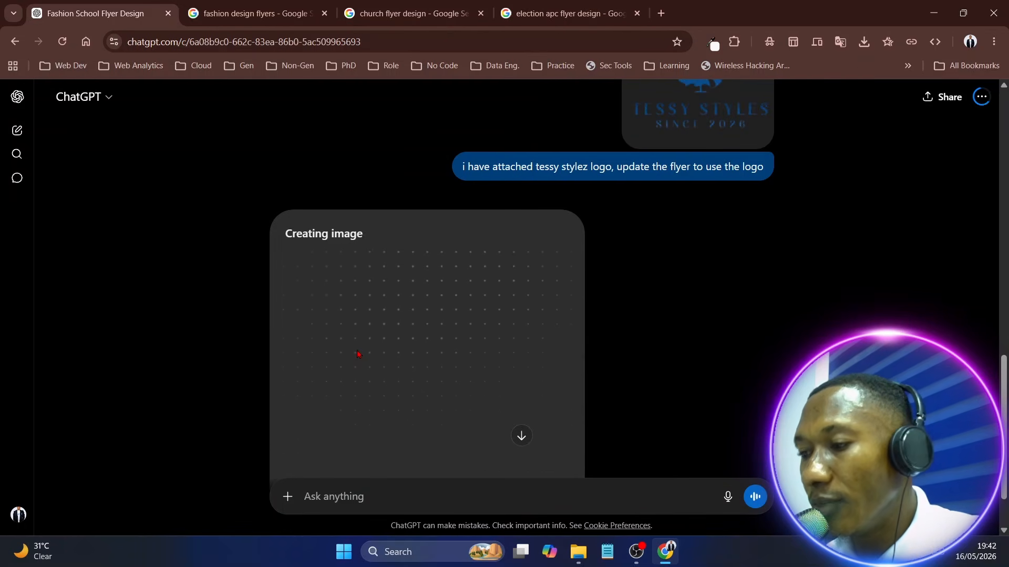
# Examine the updated flyer, comparing its logo with the attached one and checking the details down to the contact line
pyautogui.scroll(5, 678, 241)
pyautogui.scroll(-6, 670, 274)
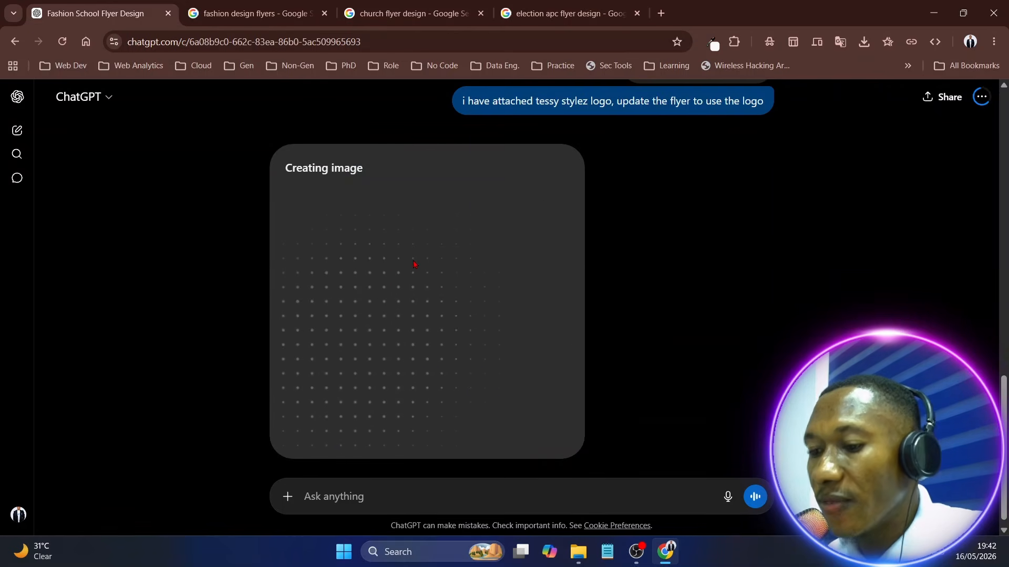
pyautogui.write('22')
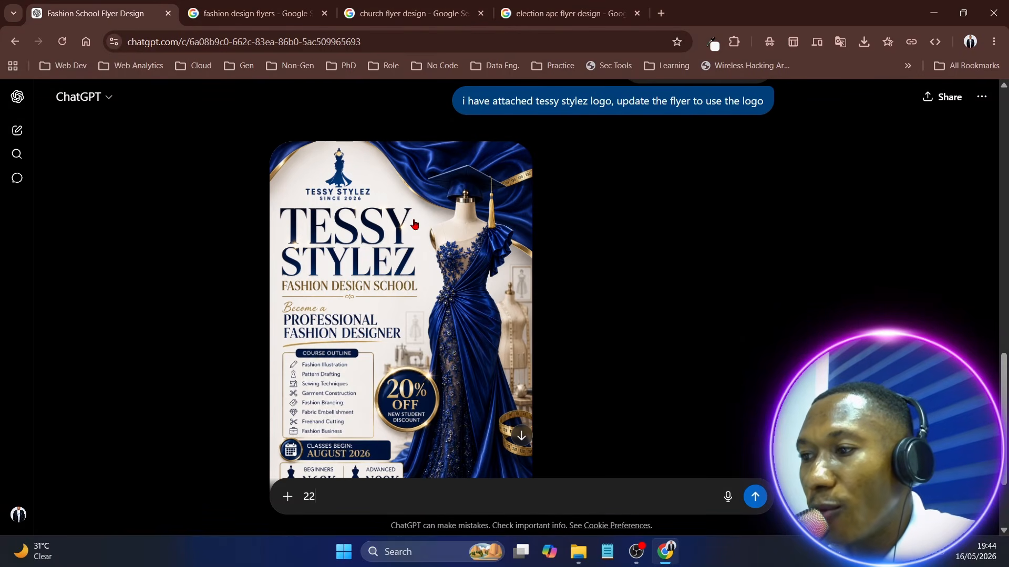
pyautogui.scroll(3, 383, 294)
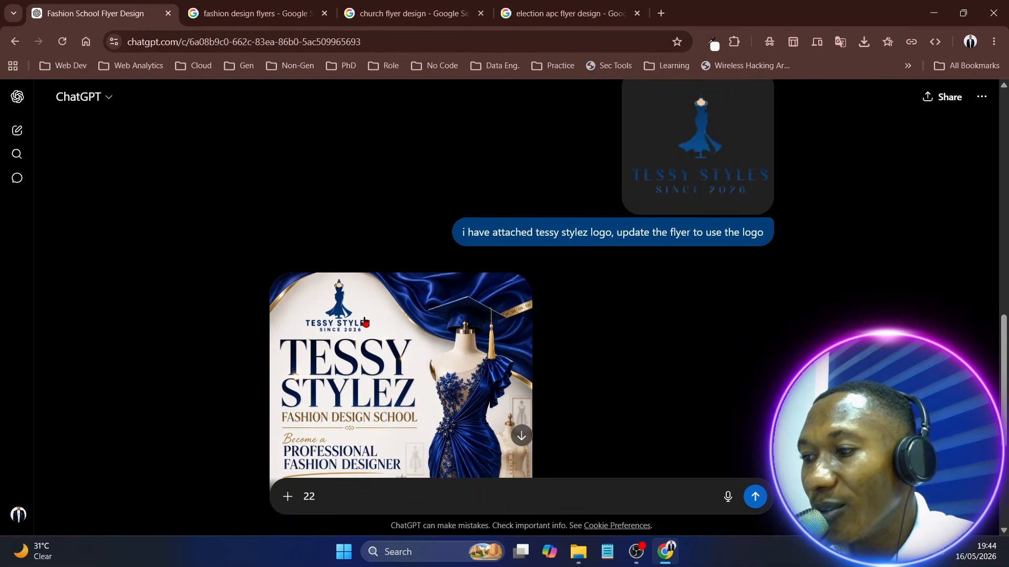
pyautogui.scroll(-3, 367, 324)
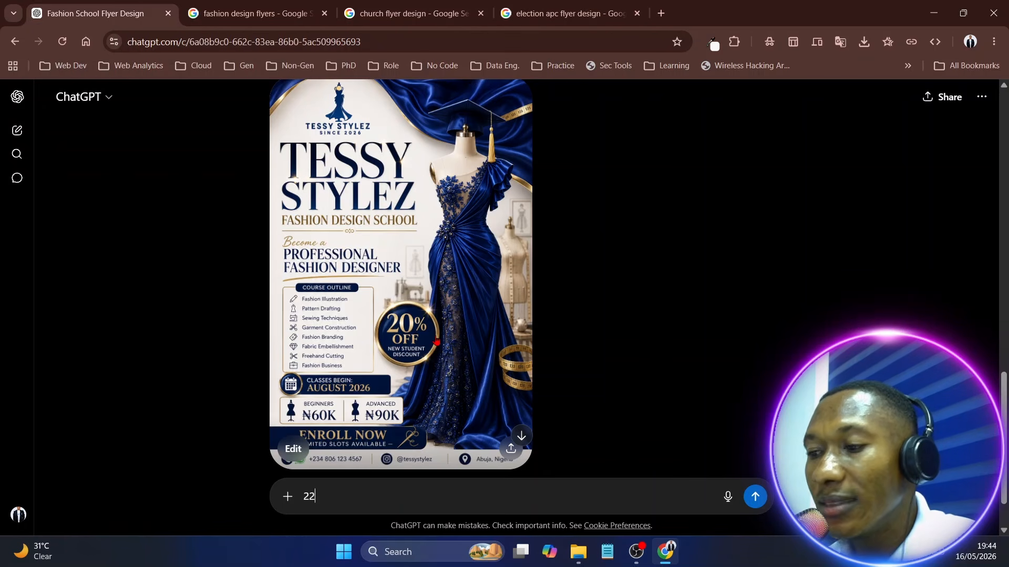
pyautogui.scroll(2, 437, 342)
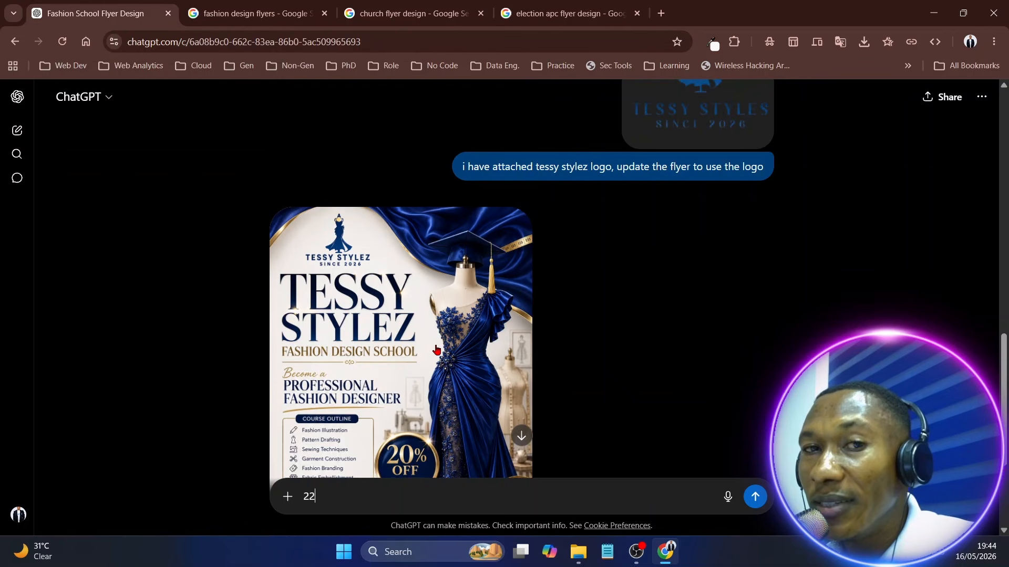